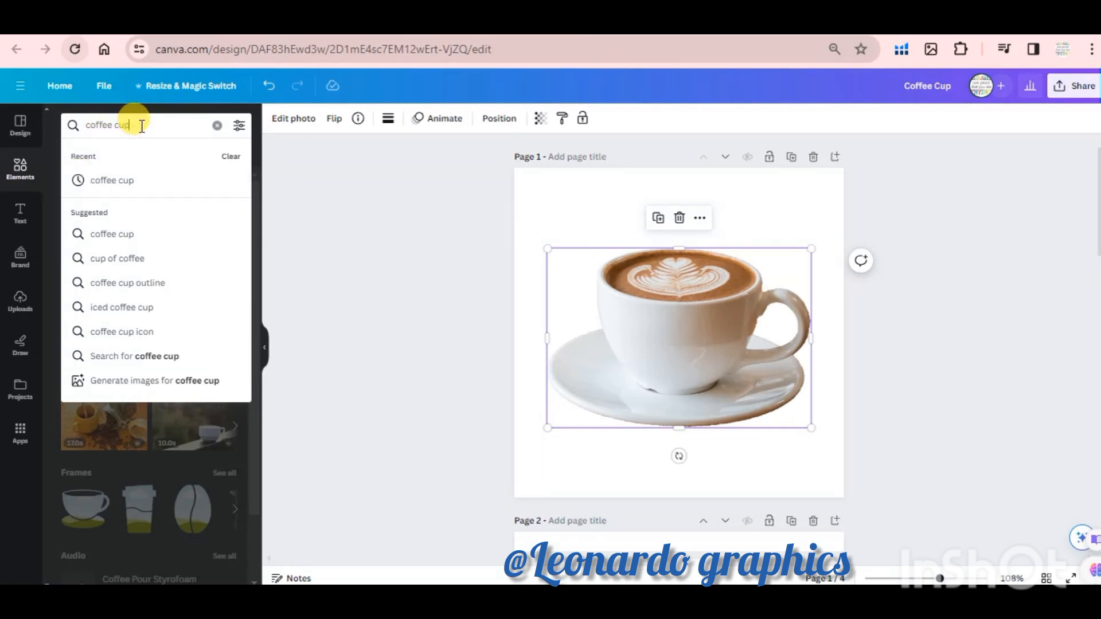
# Search the elements for "caribbean Island" and add the first island photo to page 1
pyautogui.tripleClick(136, 122)
pyautogui.write('ca')
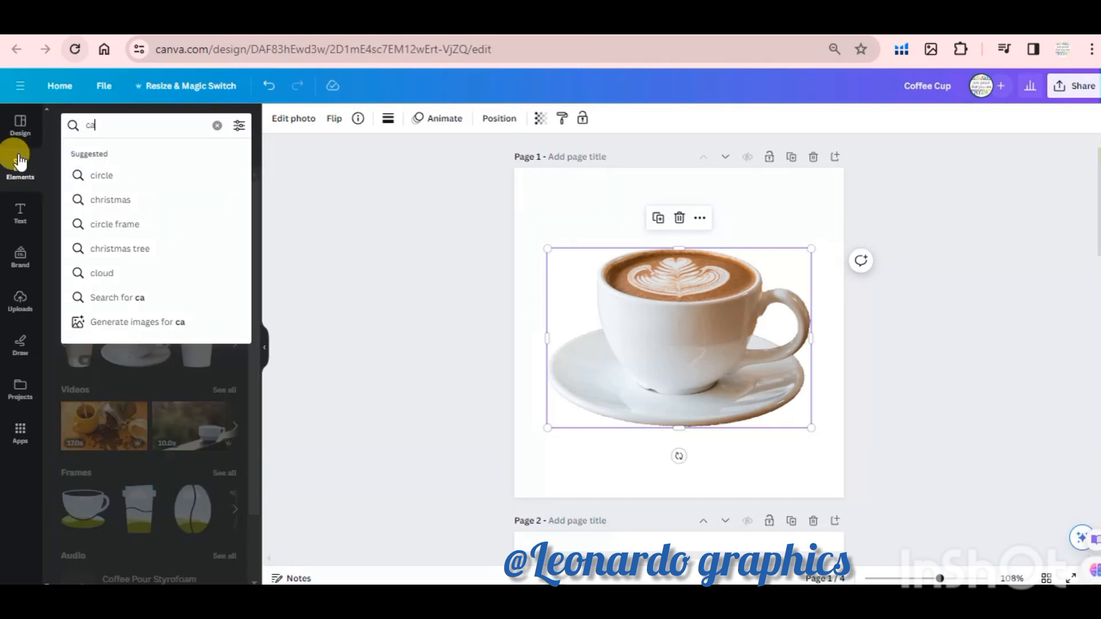
pyautogui.write('ribbean')
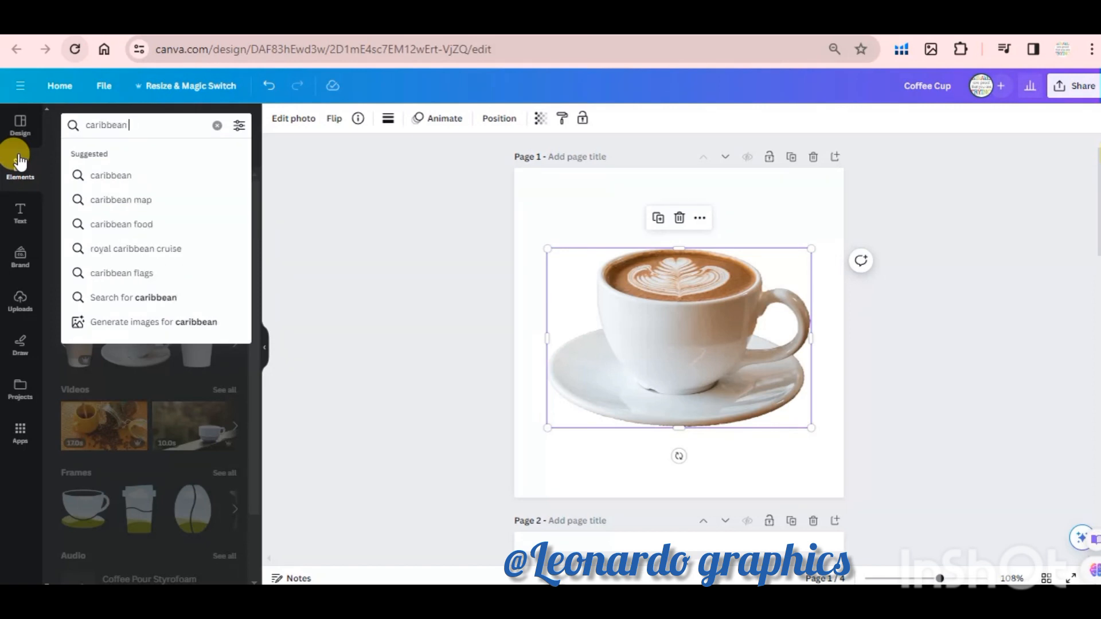
pyautogui.write(' Islan')
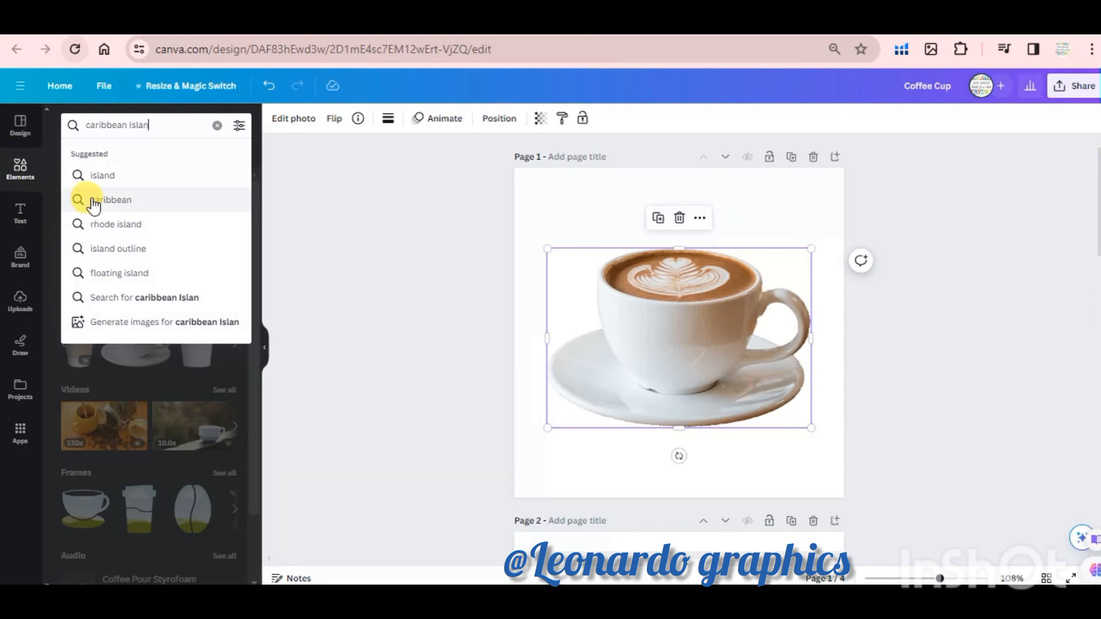
pyautogui.write('d')
pyautogui.press('Return')
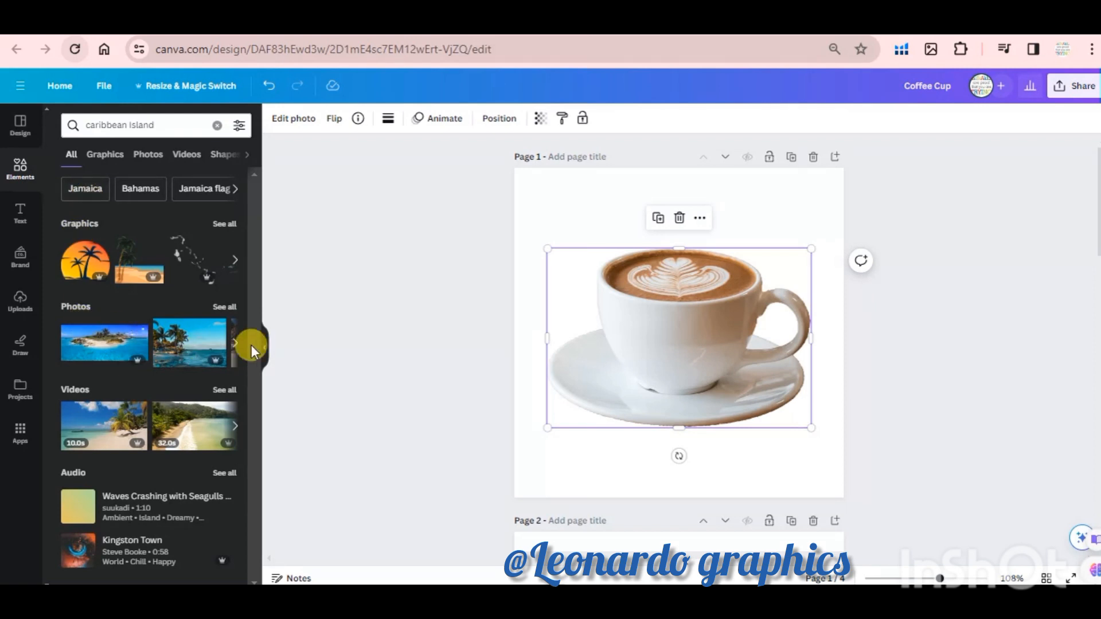
pyautogui.click(118, 345)
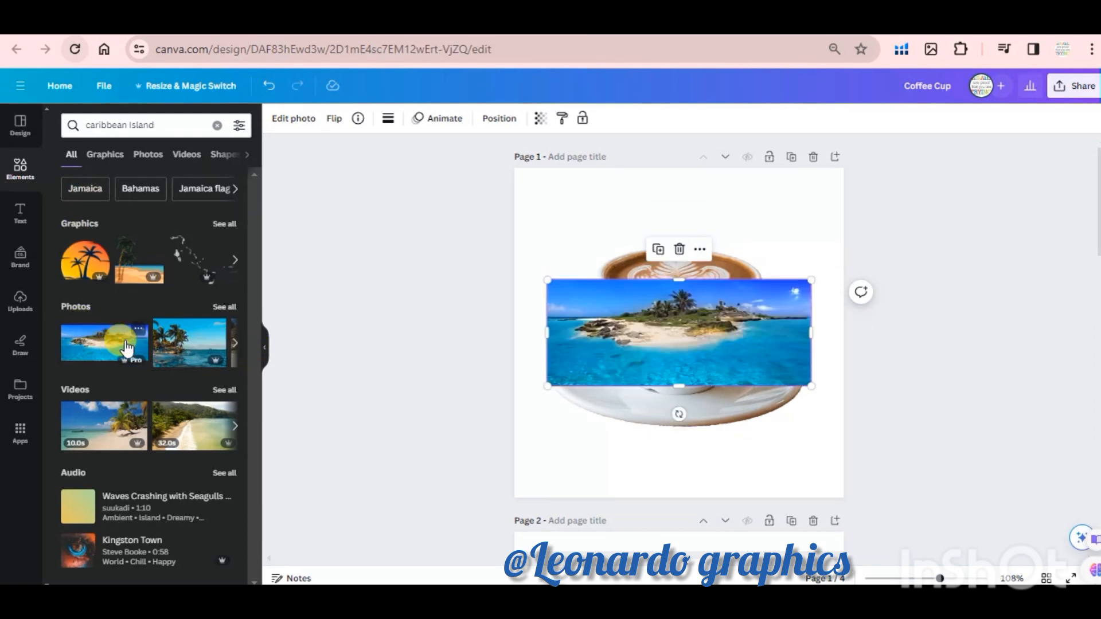
# Position the island photo over the upper half of the coffee cup, make it slightly taller and send it backward behind the cup
pyautogui.moveTo(639, 331); pyautogui.dragTo(650, 291)
pyautogui.moveTo(684, 346); pyautogui.dragTo(685, 348)
pyautogui.rightClick(690, 273)
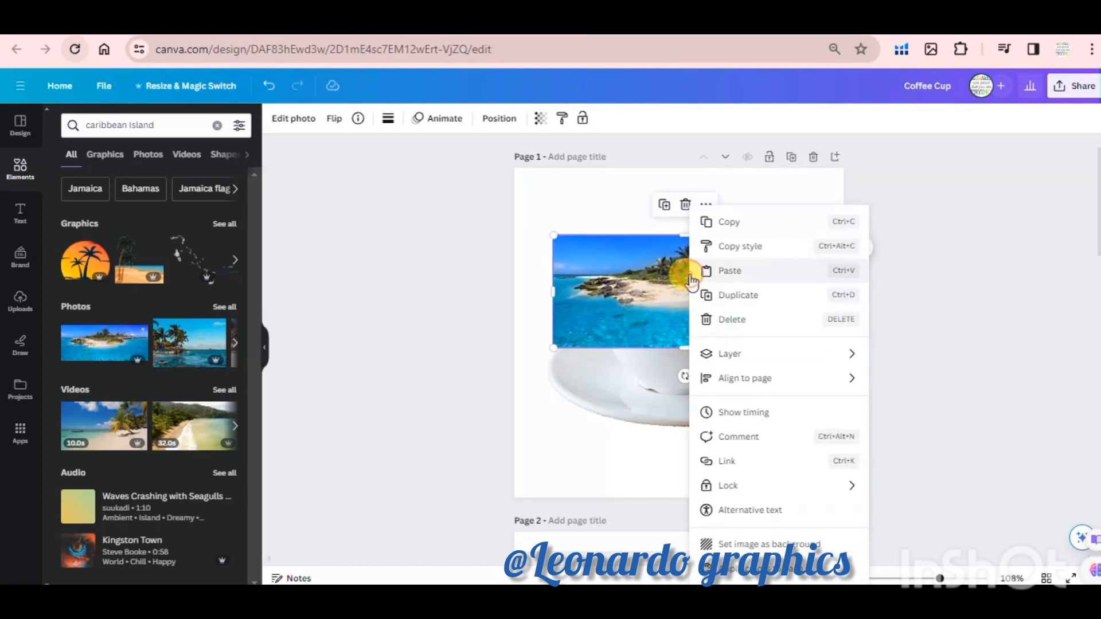
pyautogui.moveTo(762, 361)
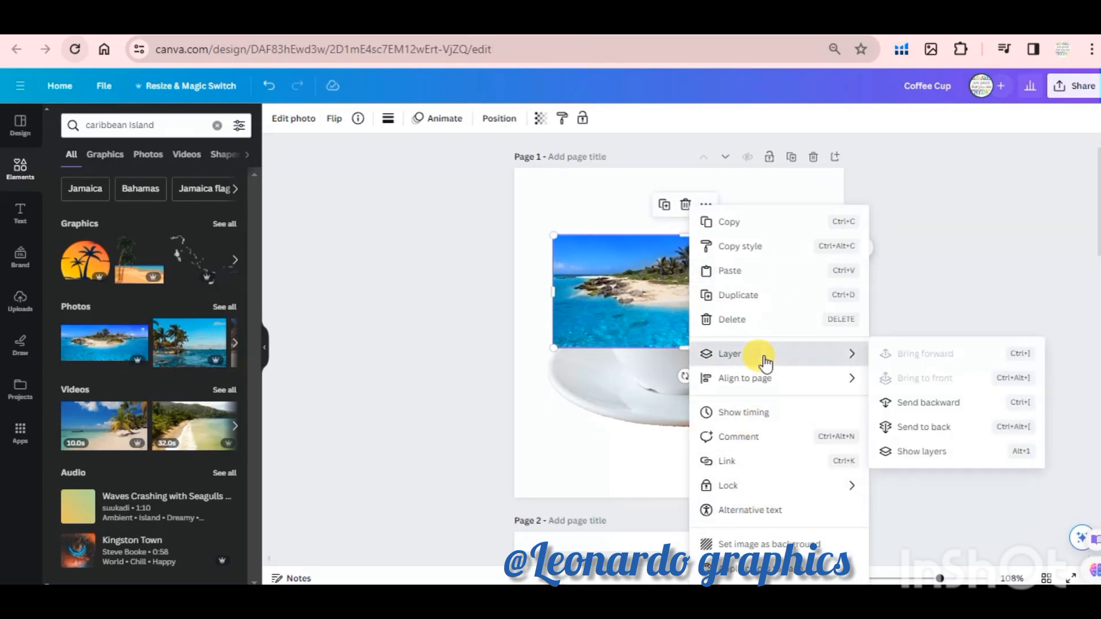
pyautogui.click(901, 406)
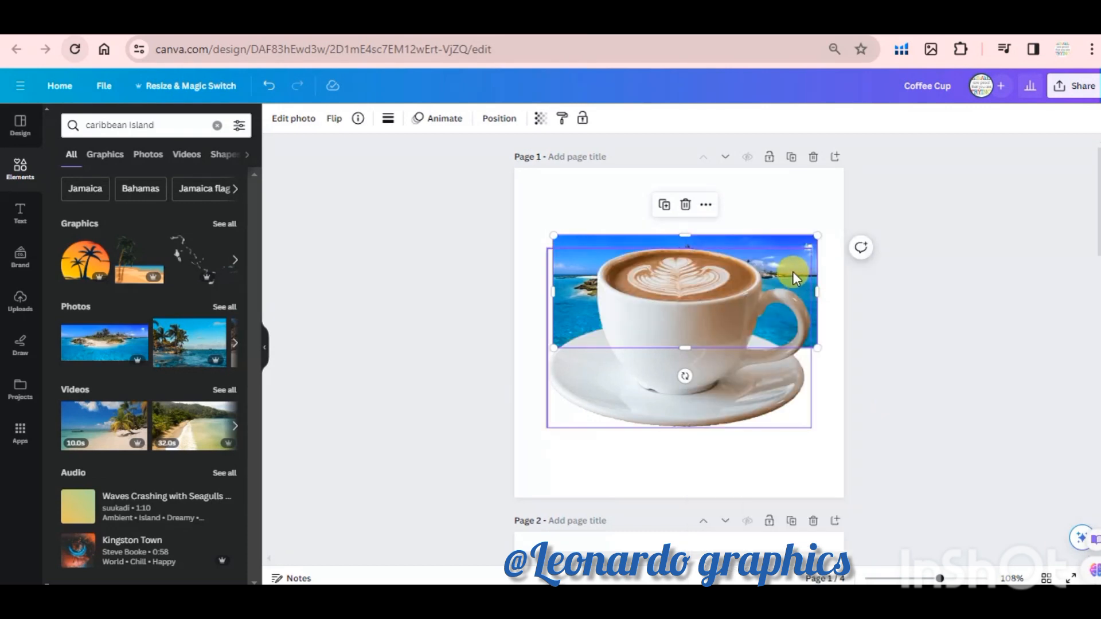
pyautogui.moveTo(769, 242); pyautogui.dragTo(768, 235)
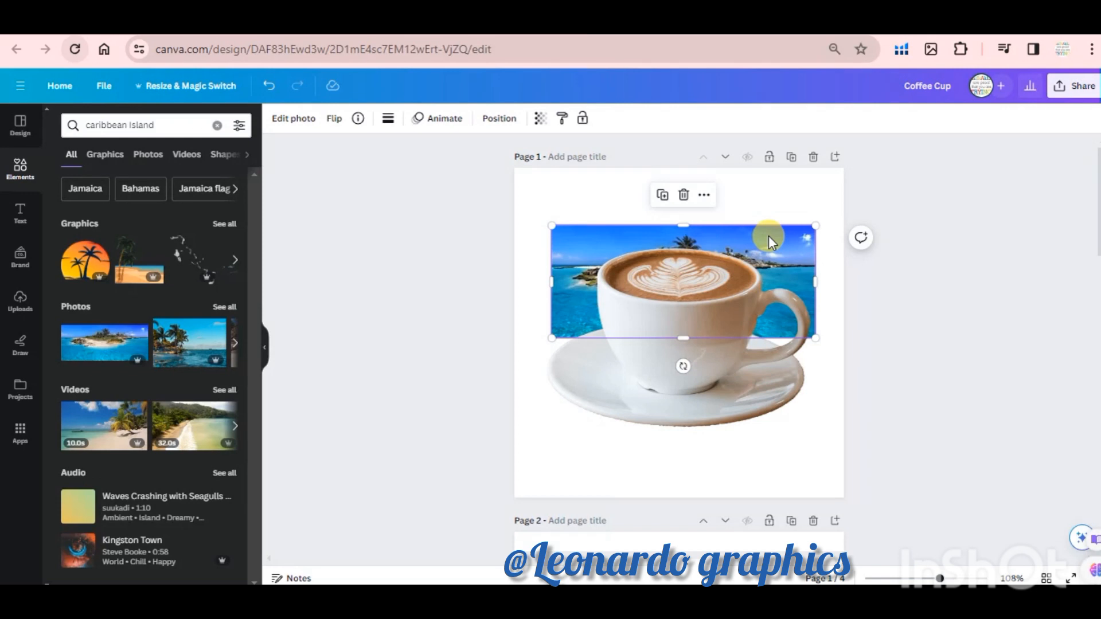
# Search the elements for "Modern simple minmalist frame" and add the oval frame to page 1
pyautogui.click(148, 120)
pyautogui.tripleClick(109, 123)
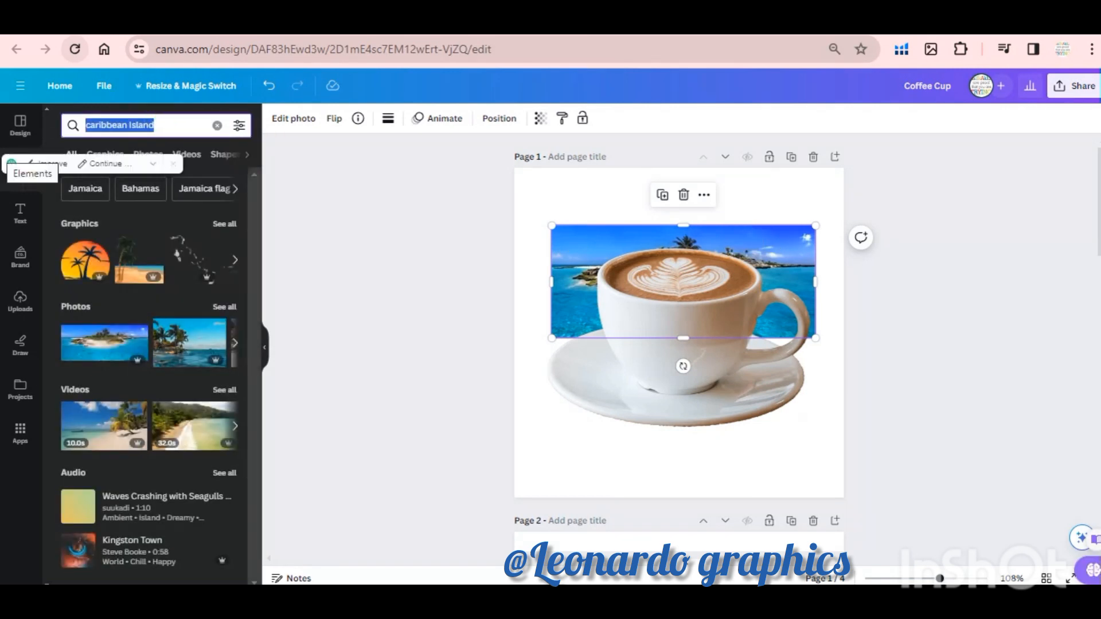
pyautogui.write('Mode')
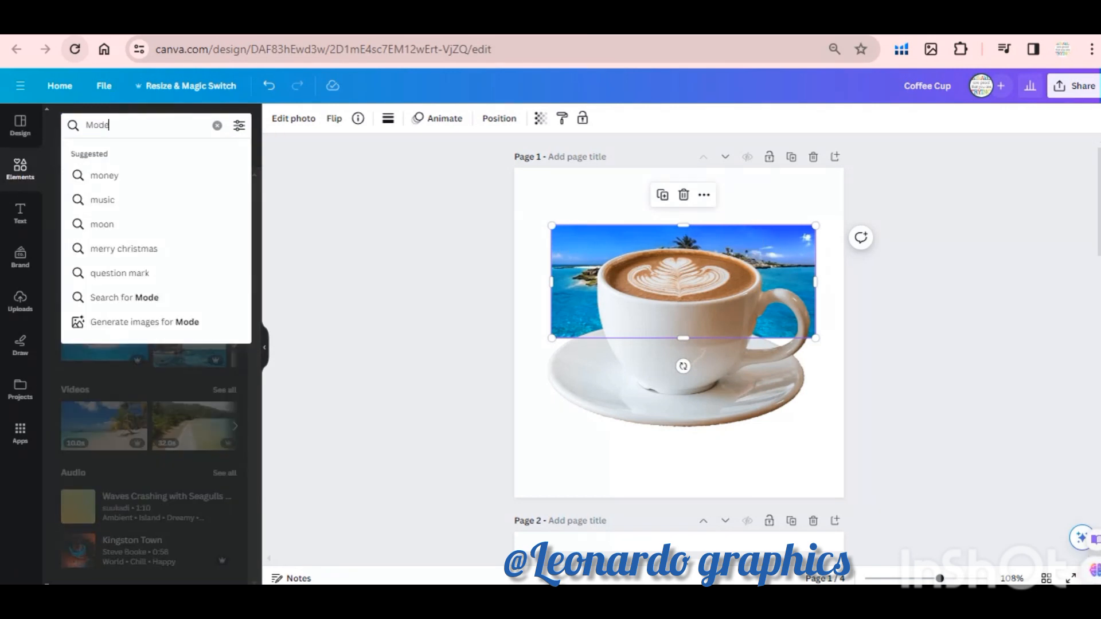
pyautogui.write('rn simple')
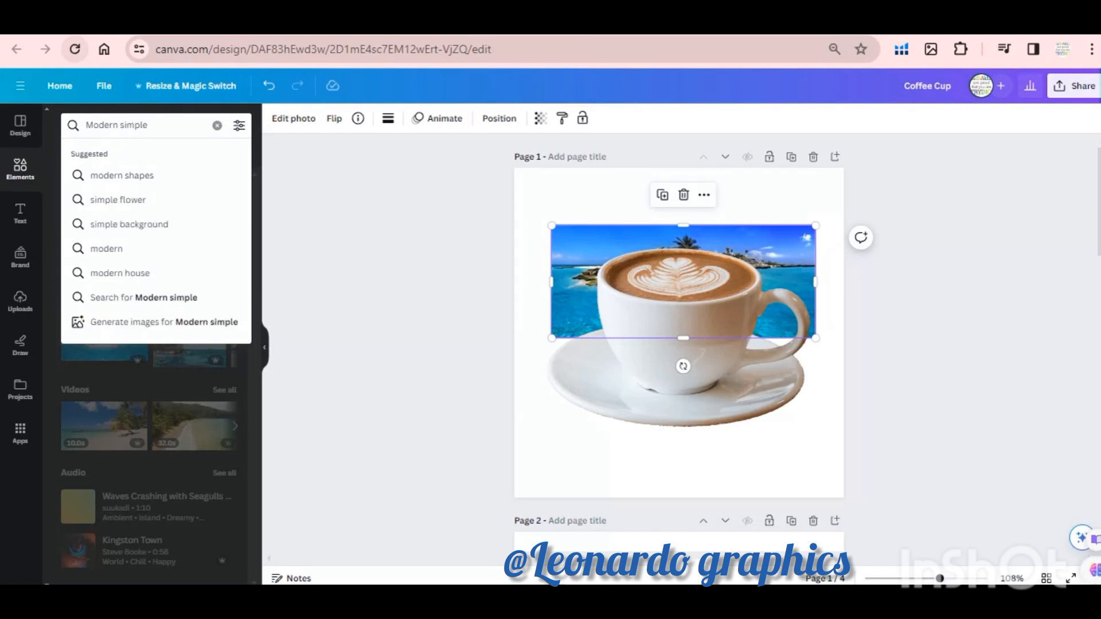
pyautogui.write(' min')
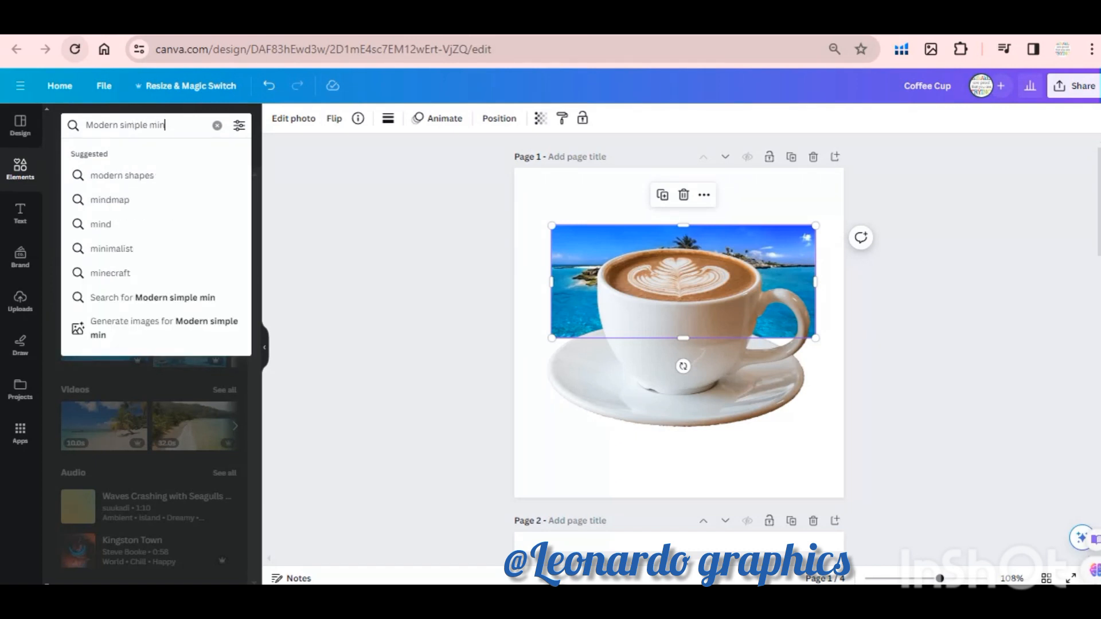
pyautogui.write('mali')
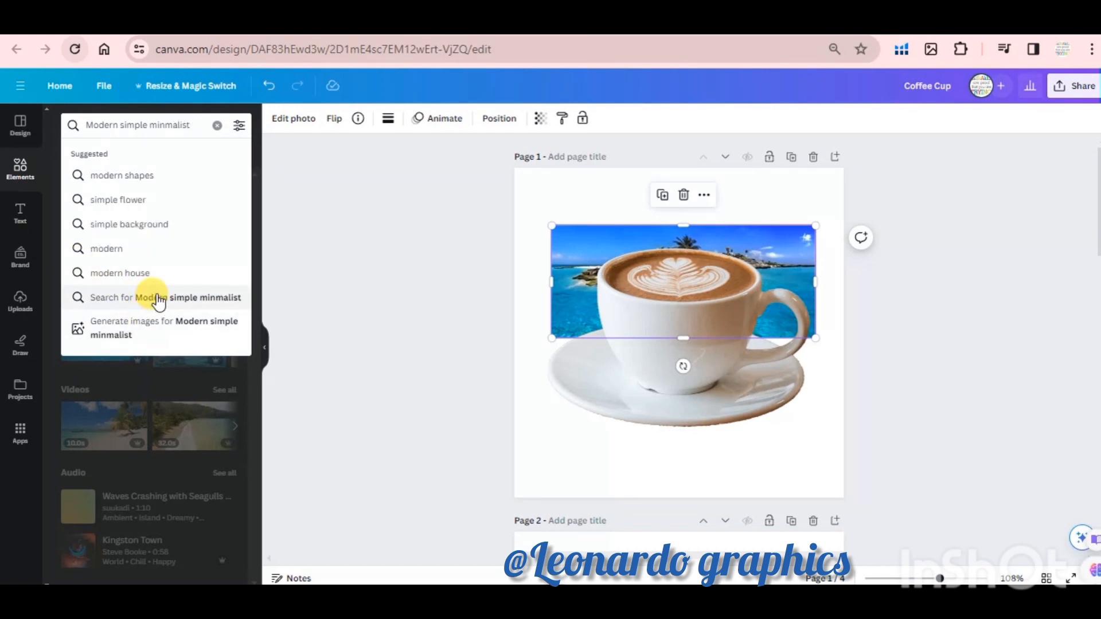
pyautogui.write('st frame')
pyautogui.press('Return')
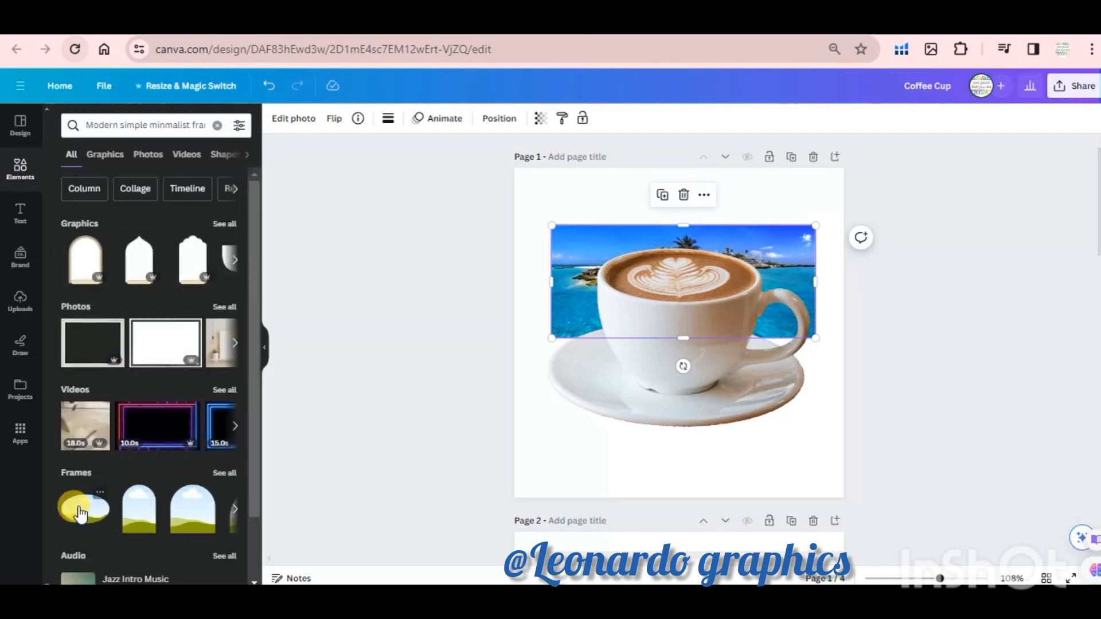
pyautogui.click(79, 517)
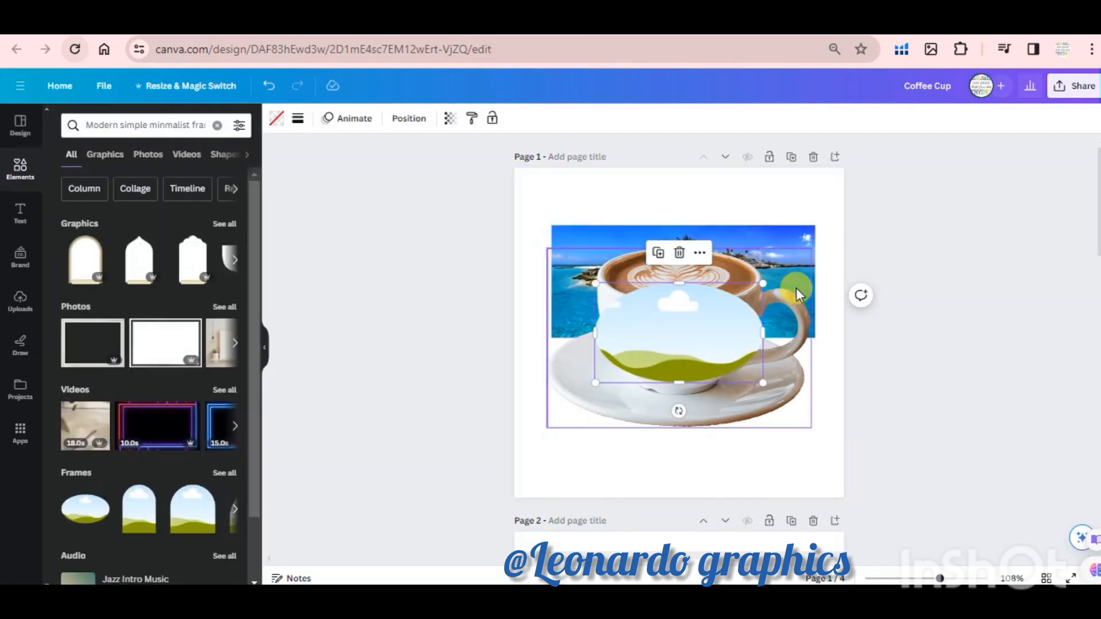
# Move the oval frame onto the cup's opening and shrink its height and width to fit inside the rim
pyautogui.hotkey('ctrl', '+')
pyautogui.moveTo(727, 347); pyautogui.dragTo(725, 302)
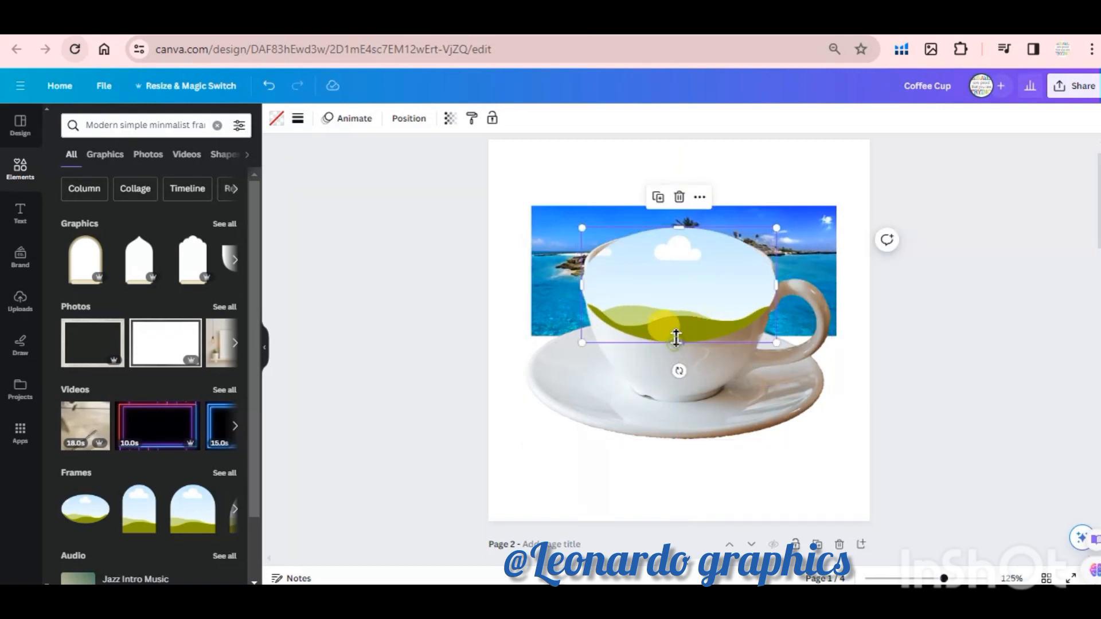
pyautogui.moveTo(676, 338); pyautogui.dragTo(678, 295)
pyautogui.moveTo(583, 267); pyautogui.dragTo(591, 266)
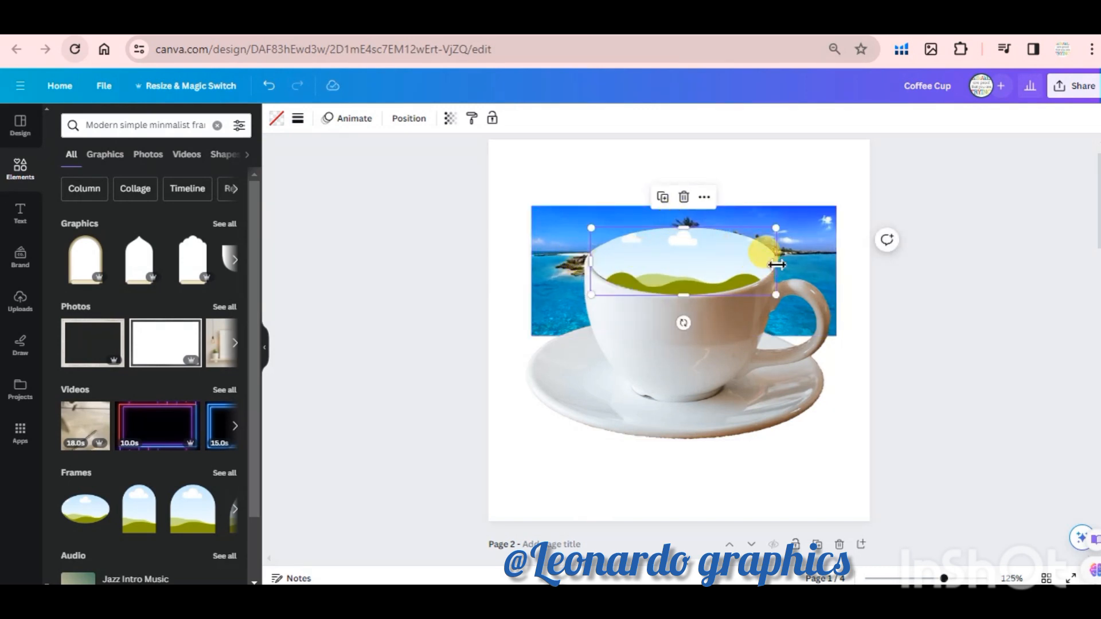
pyautogui.moveTo(777, 264); pyautogui.dragTo(771, 265)
pyautogui.moveTo(690, 229); pyautogui.dragTo(674, 273)
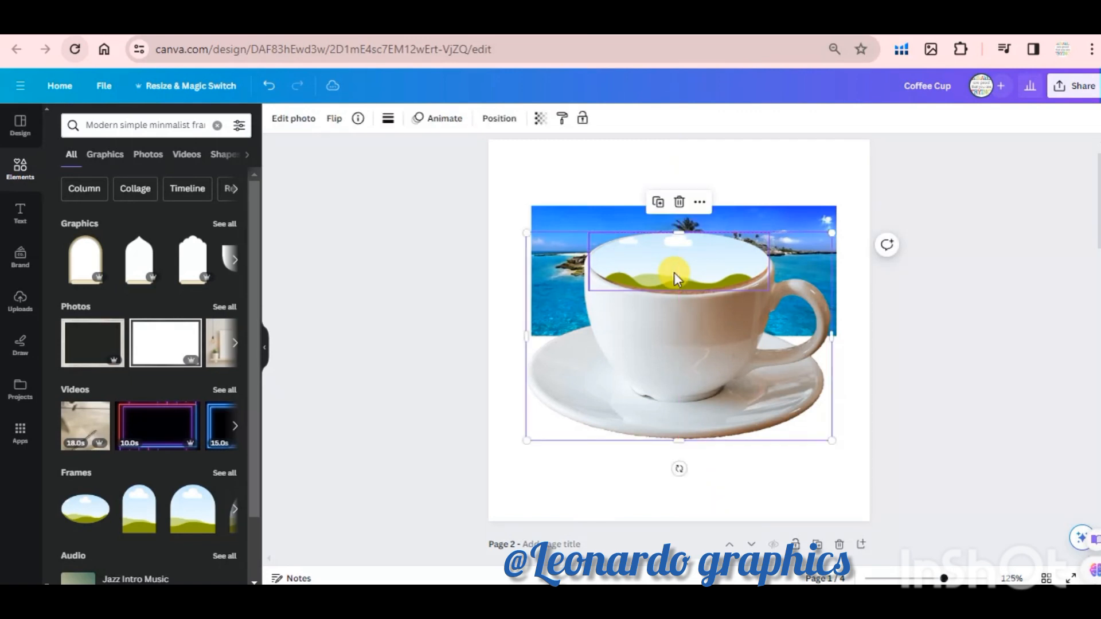
# Nudge the coffee cup up slightly and realign the oval frame with the cup's opening
pyautogui.press('Up')
pyautogui.press('Up')
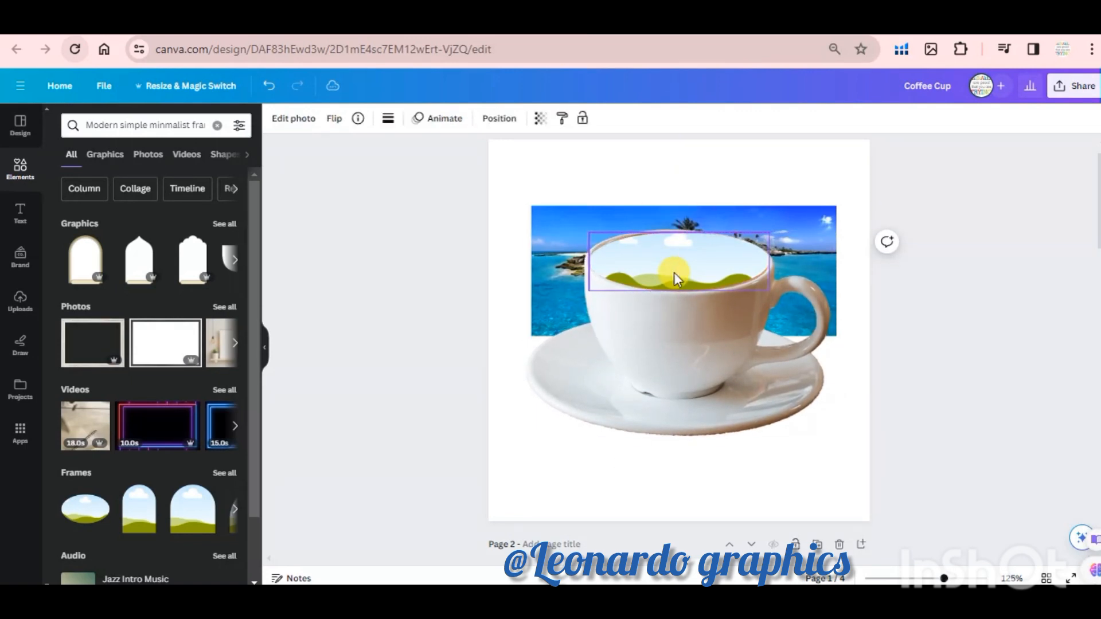
pyautogui.click(672, 274)
pyautogui.moveTo(671, 275); pyautogui.dragTo(673, 274)
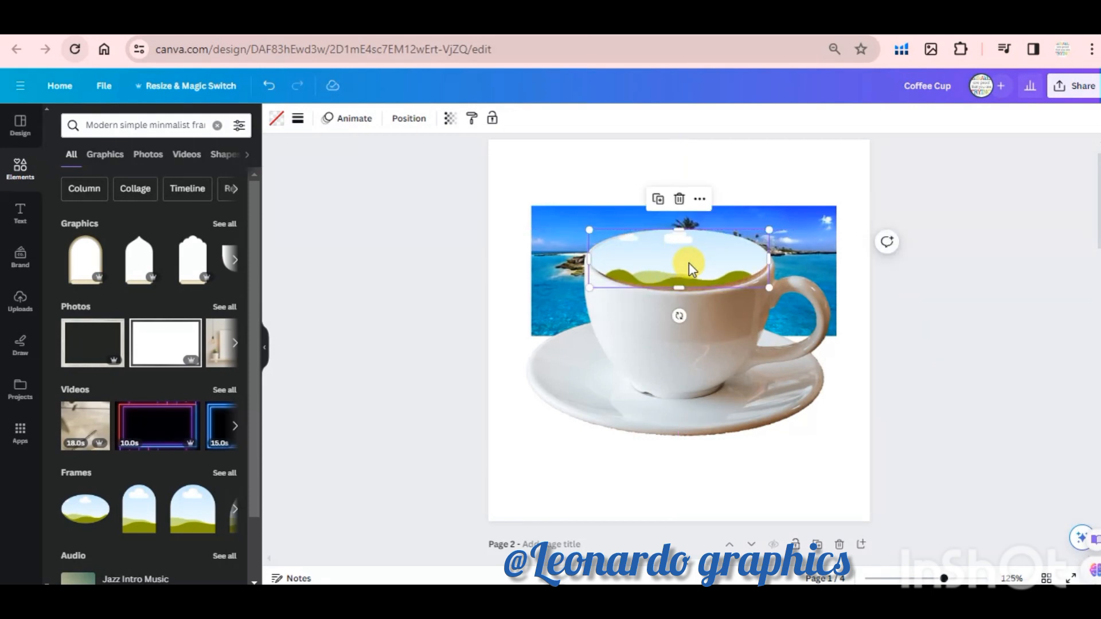
pyautogui.press('Down')
pyautogui.press('Down')
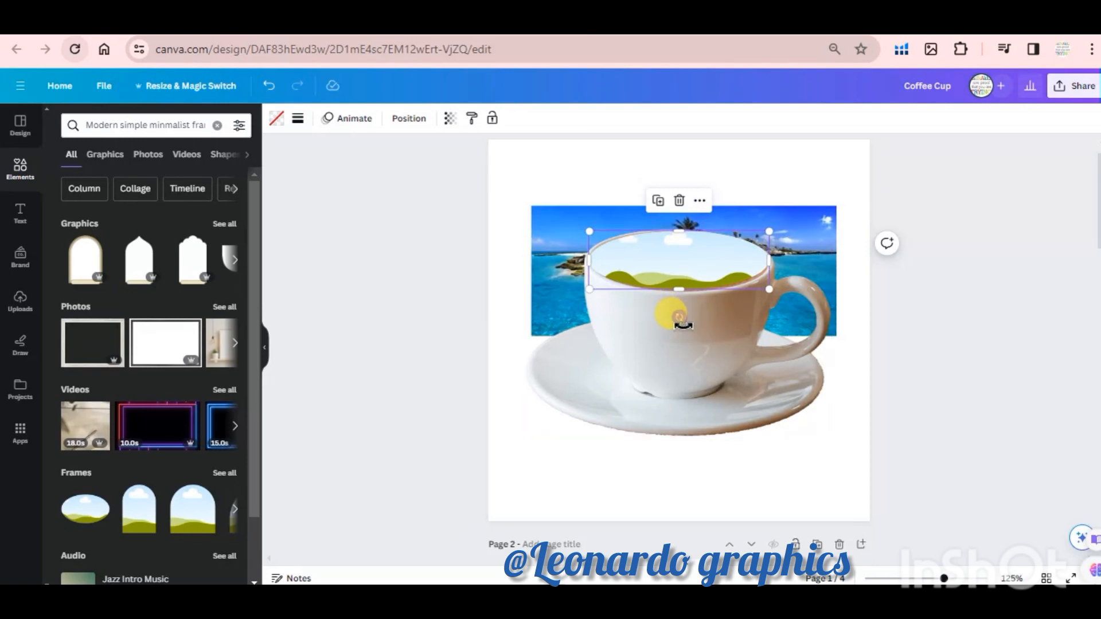
# Rotate the oval frame by about 2° and fine-tune its upper edge to follow the cup's rim
pyautogui.moveTo(682, 325); pyautogui.dragTo(681, 325)
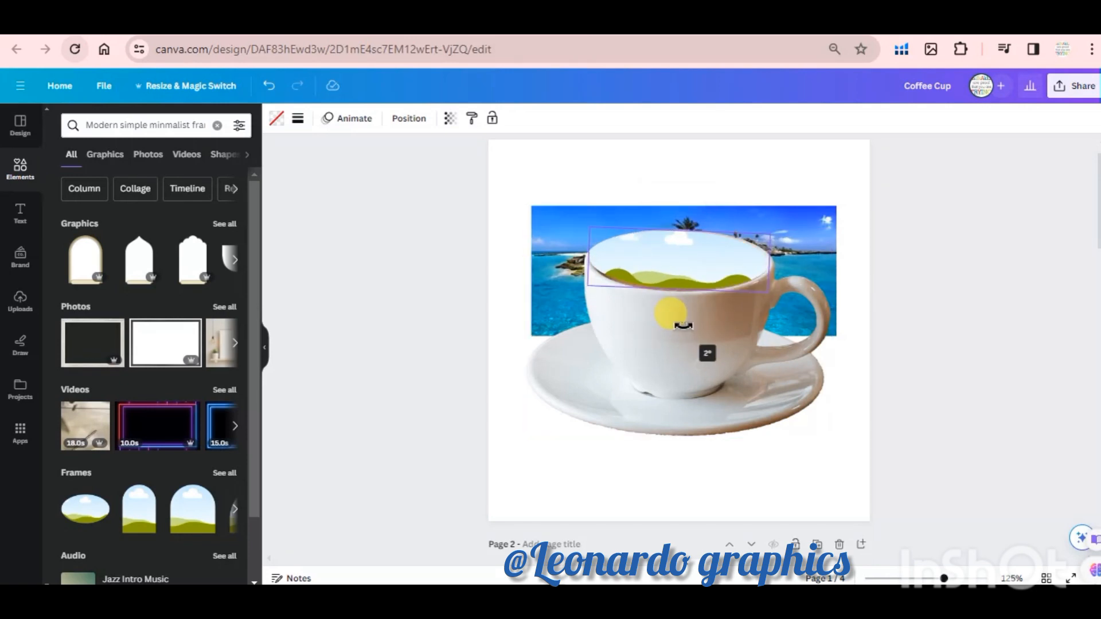
pyautogui.moveTo(682, 326); pyautogui.dragTo(682, 325)
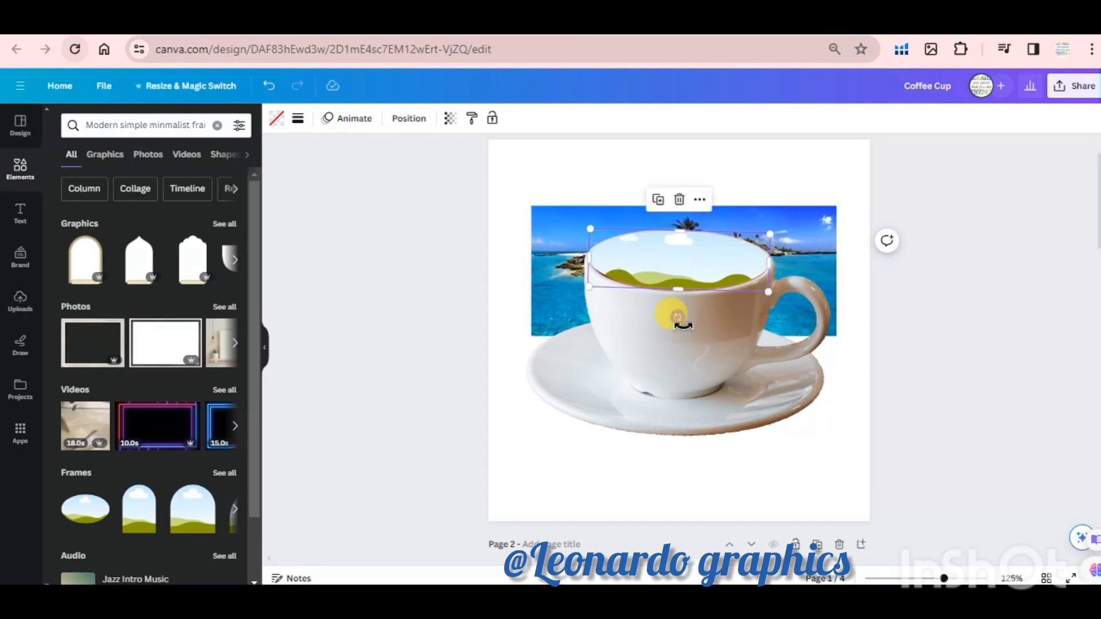
pyautogui.click(418, 248)
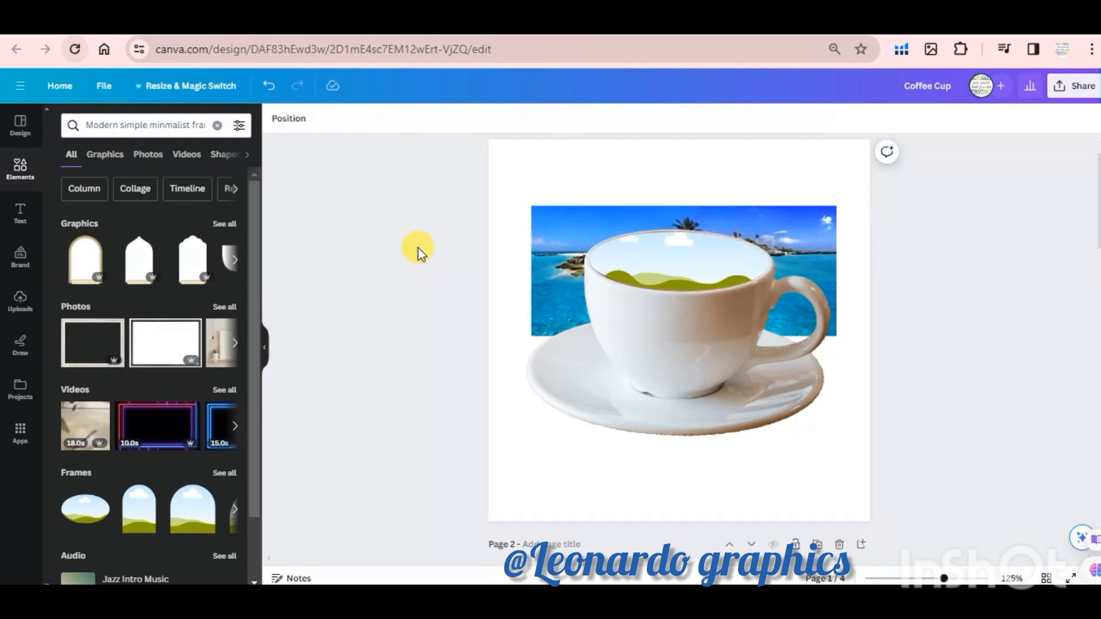
pyautogui.click(742, 221)
pyautogui.click(729, 264)
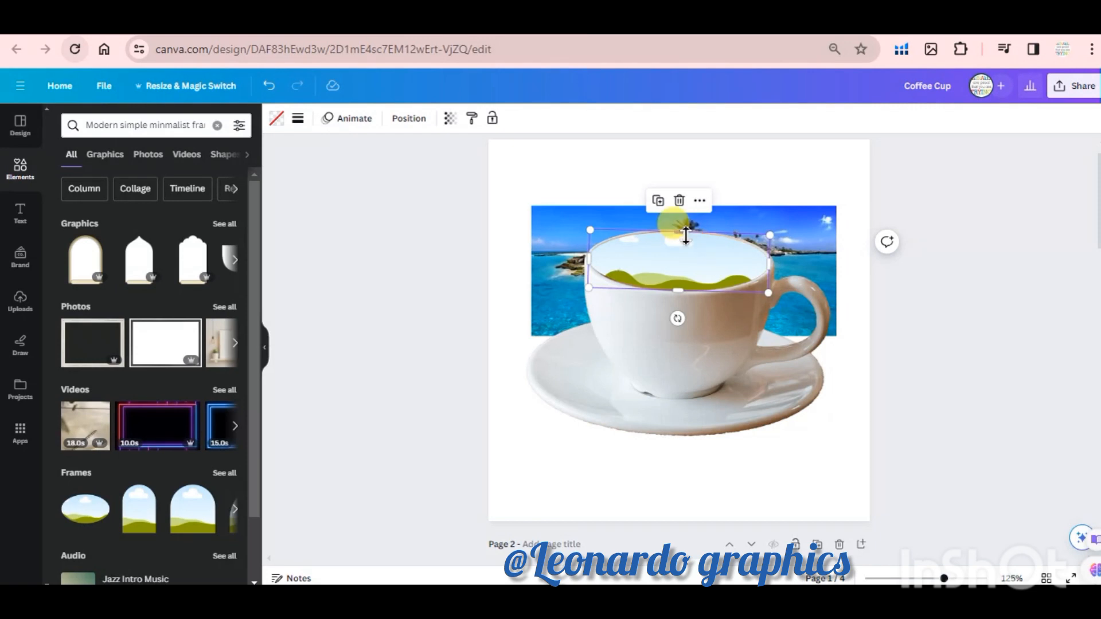
pyautogui.moveTo(686, 232); pyautogui.dragTo(686, 231)
# Duplicate the island photo and place the copy inside the oval frame
pyautogui.click(803, 217)
pyautogui.click(672, 187)
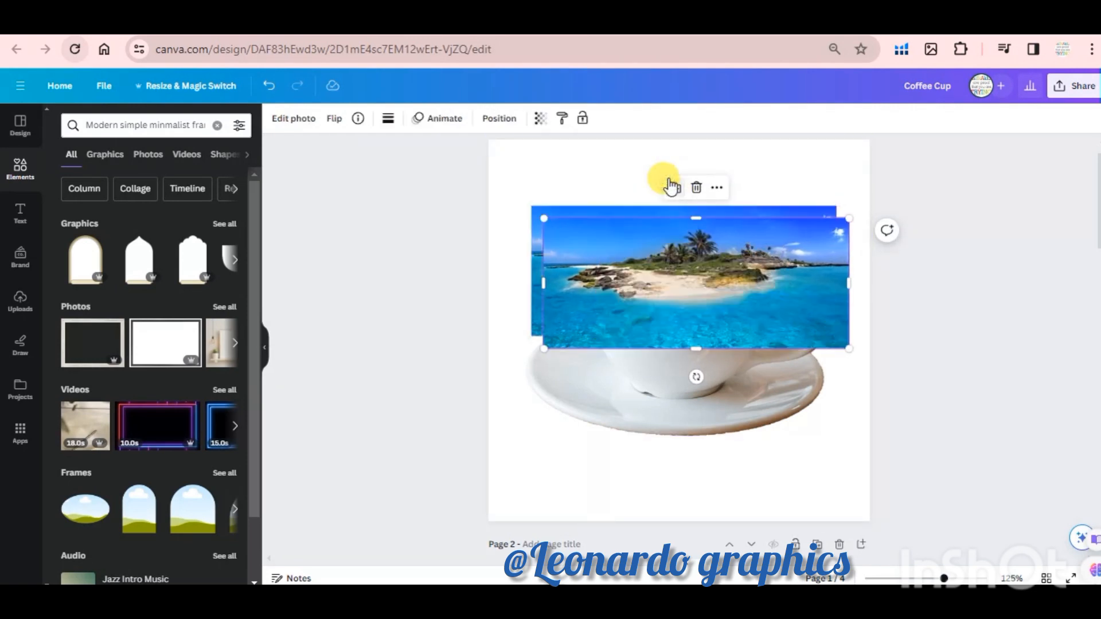
pyautogui.moveTo(704, 271); pyautogui.dragTo(688, 221)
# Enlarge the island photo within the oval frame's crop and reposition it so the island is centred in the cup
pyautogui.doubleClick(692, 255)
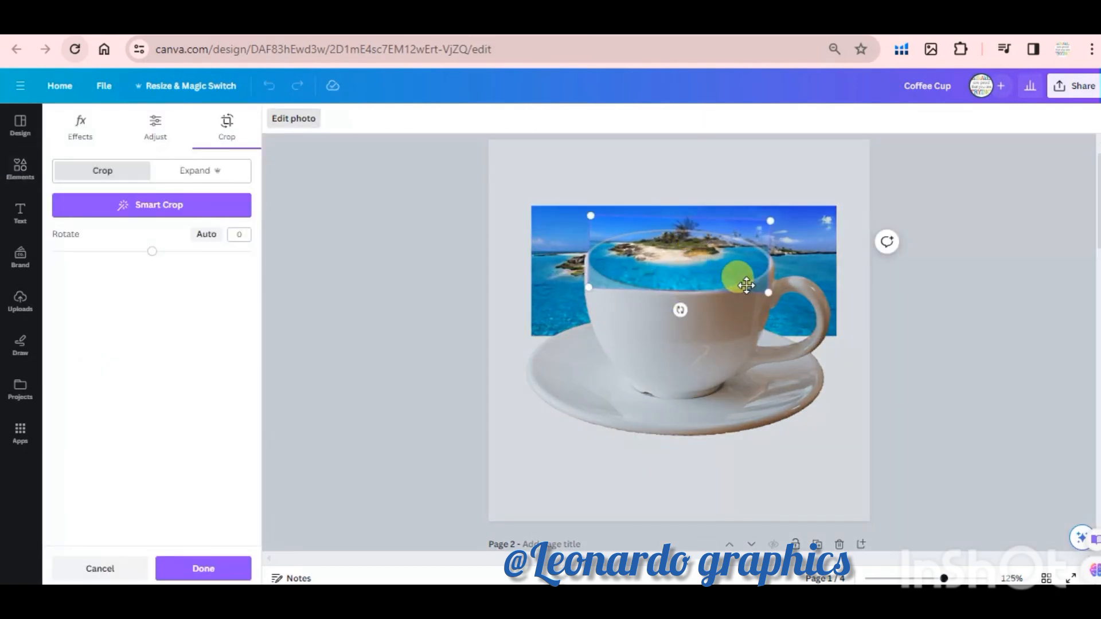
pyautogui.moveTo(769, 297); pyautogui.dragTo(787, 314)
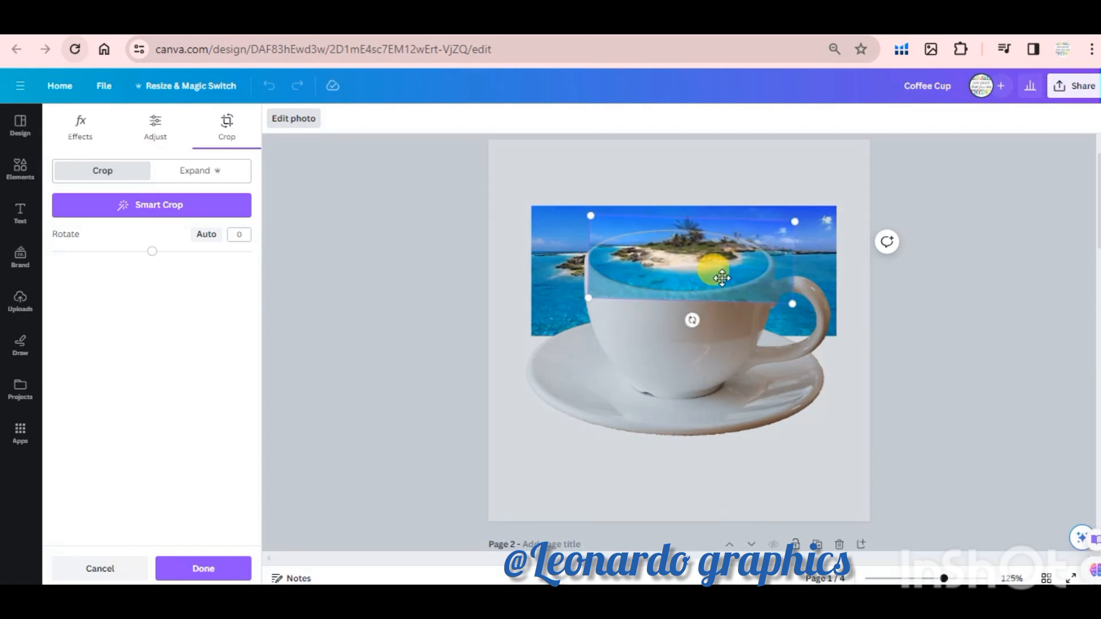
pyautogui.moveTo(711, 270); pyautogui.dragTo(714, 266)
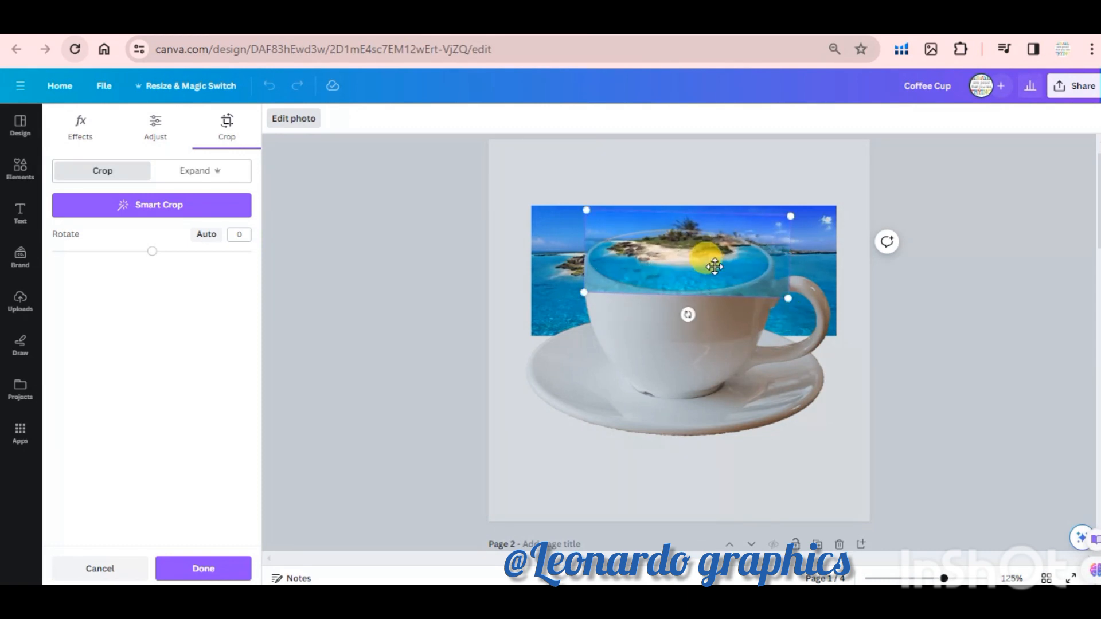
pyautogui.moveTo(591, 297); pyautogui.dragTo(560, 295)
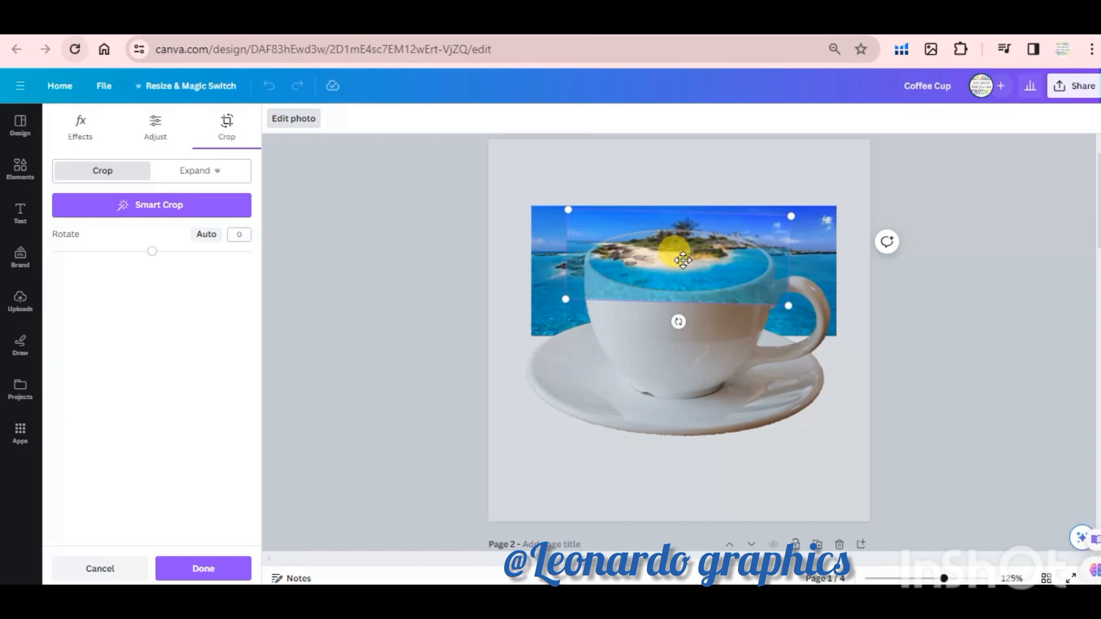
pyautogui.moveTo(673, 236); pyautogui.dragTo(695, 259)
pyautogui.click(844, 463)
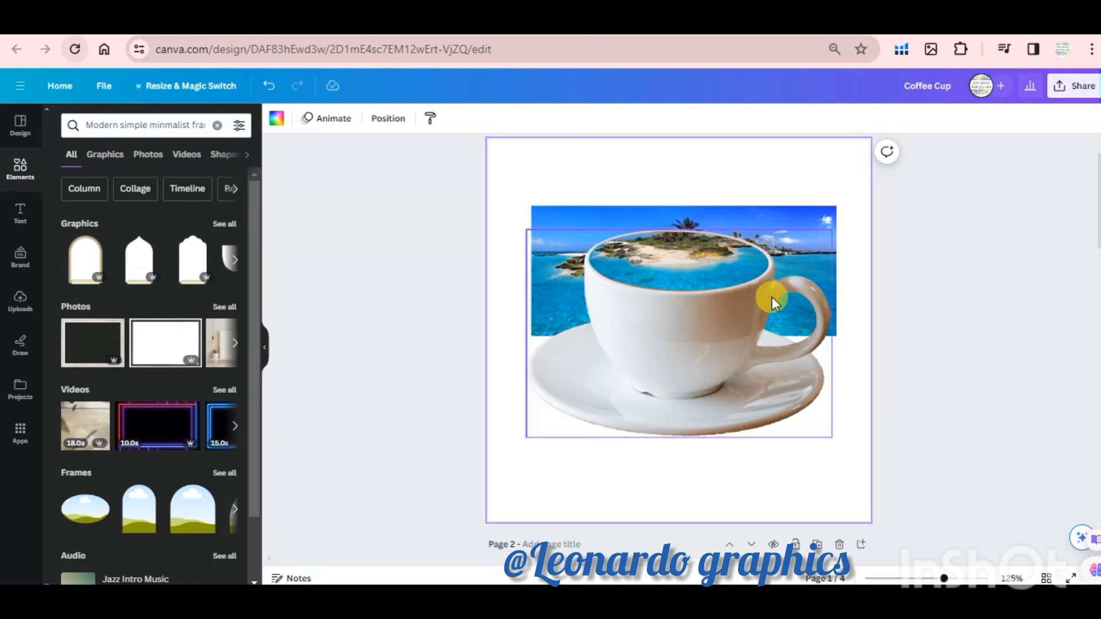
# Extend the filled oval frame's upper edge slightly upward to cover the cup's back rim
pyautogui.click(754, 260)
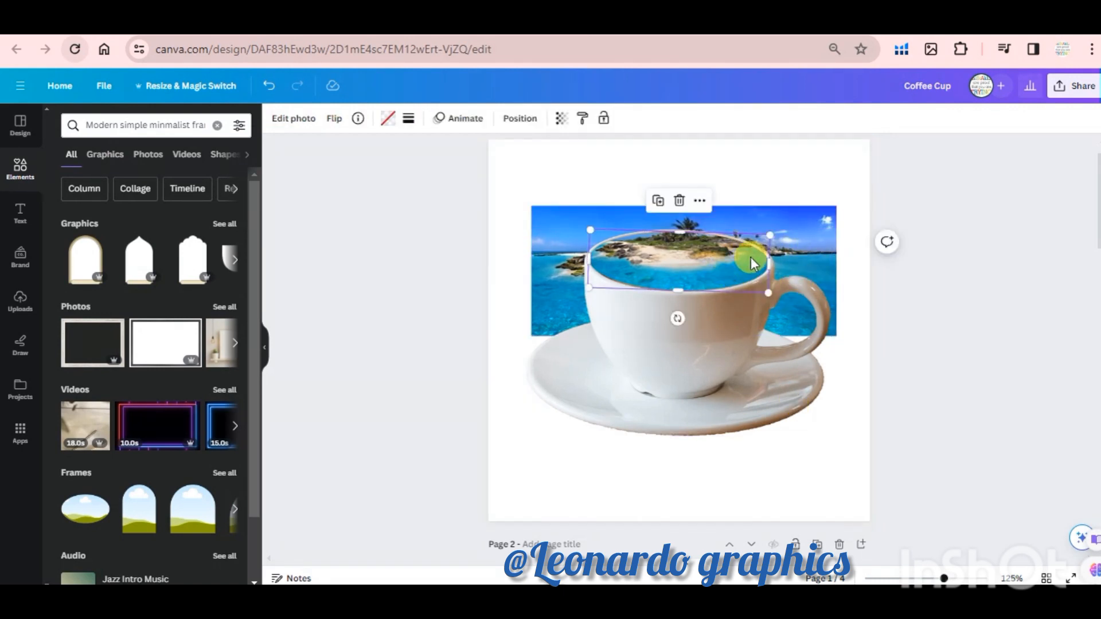
pyautogui.moveTo(682, 228); pyautogui.dragTo(684, 232)
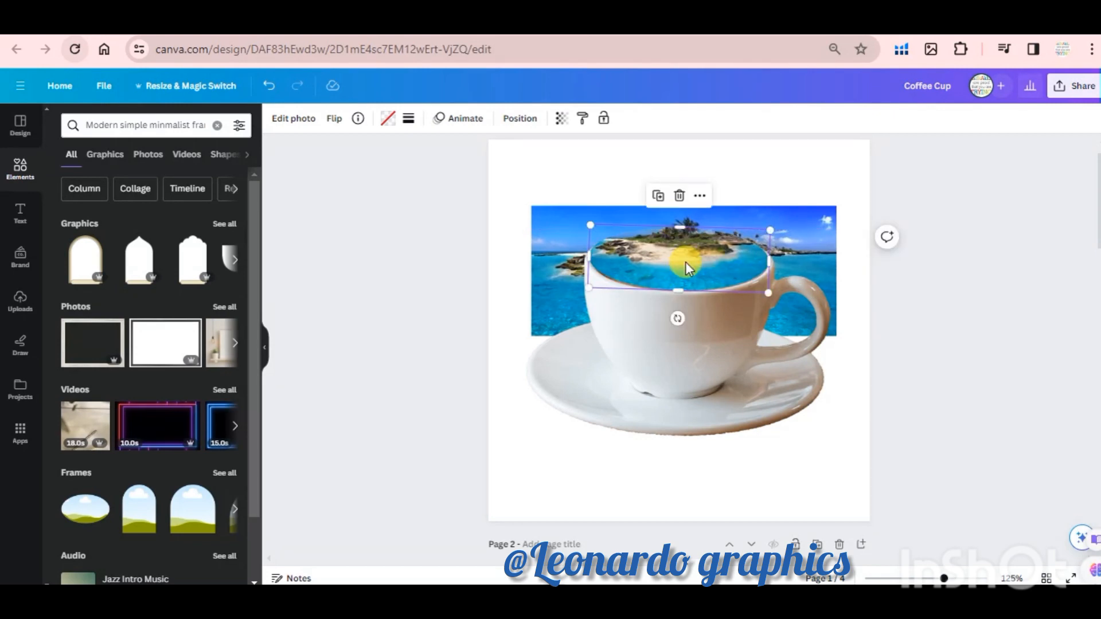
pyautogui.click(834, 478)
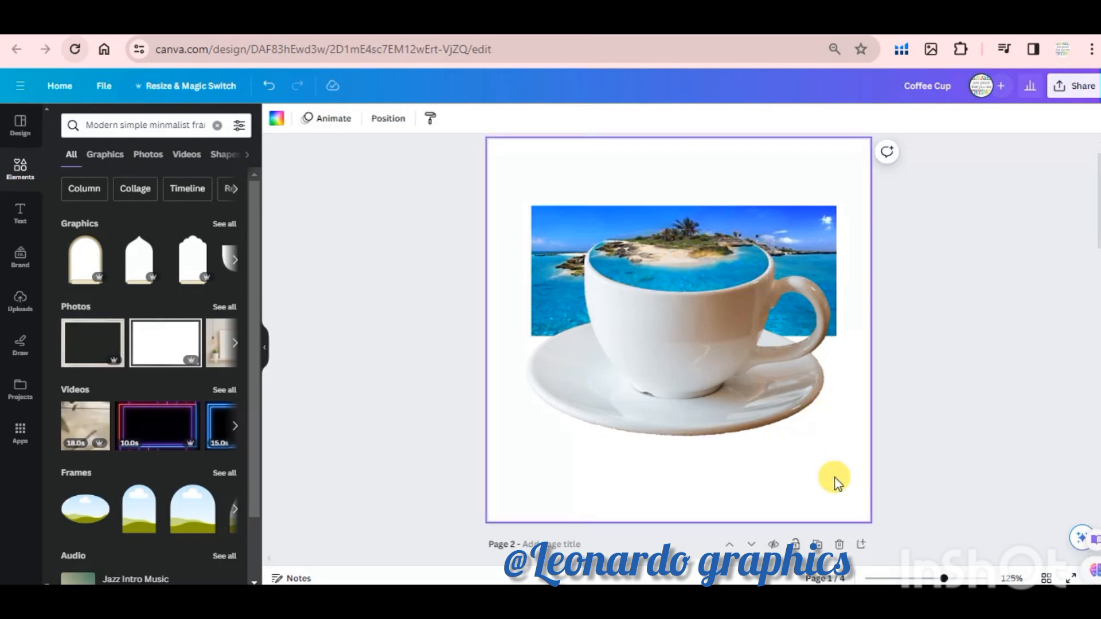
# Remove the background from the rectangular island photo behind the cup
pyautogui.click(813, 236)
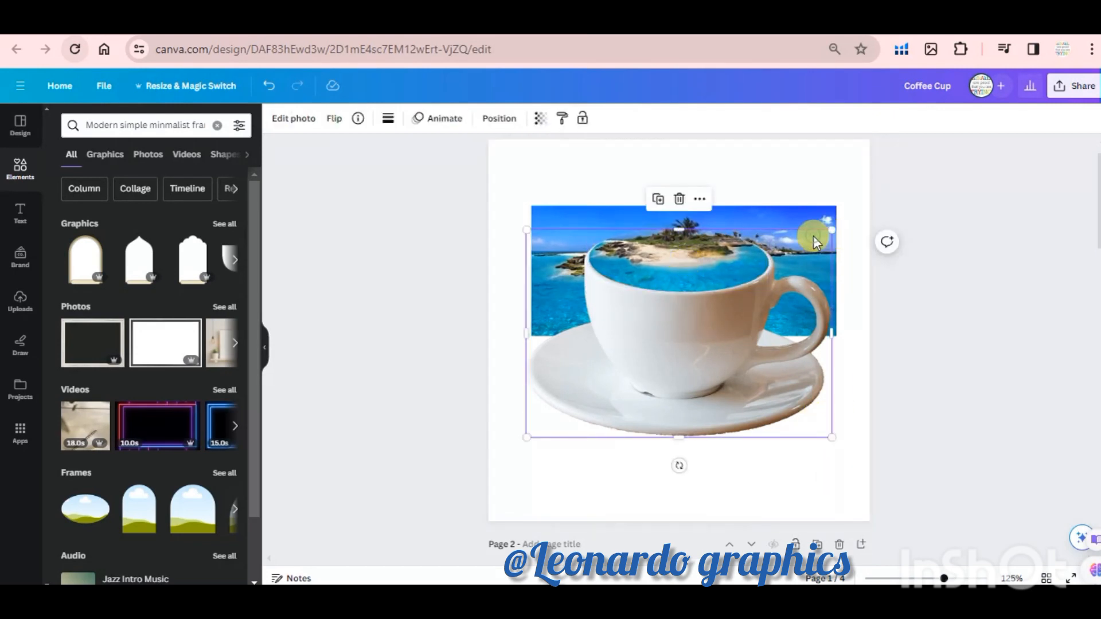
pyautogui.click(310, 126)
pyautogui.click(69, 215)
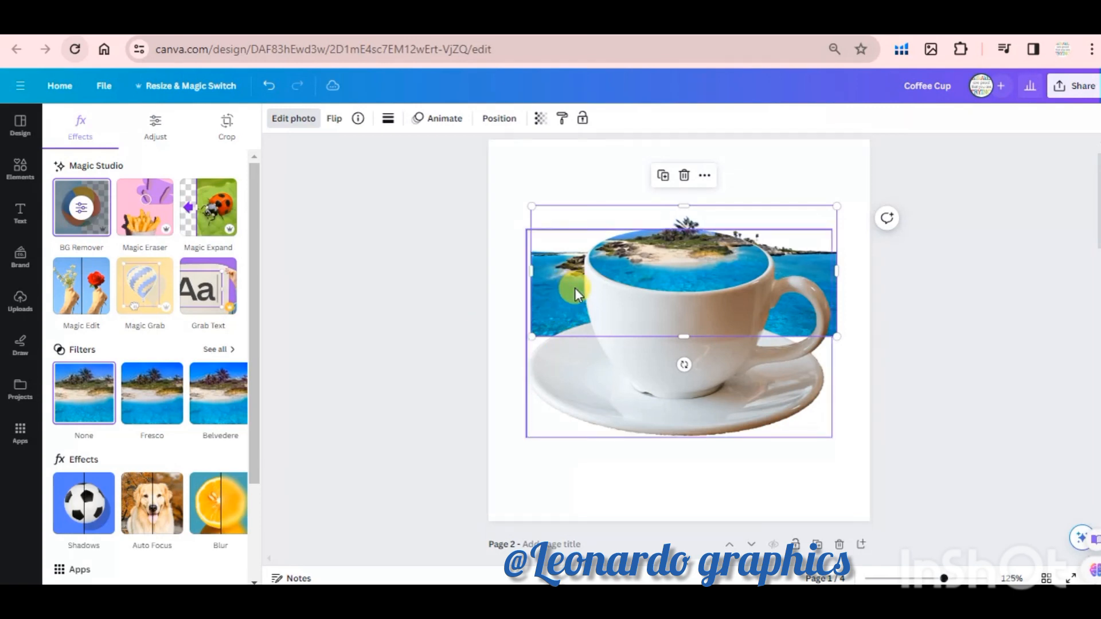
pyautogui.click(549, 315)
pyautogui.click(566, 305)
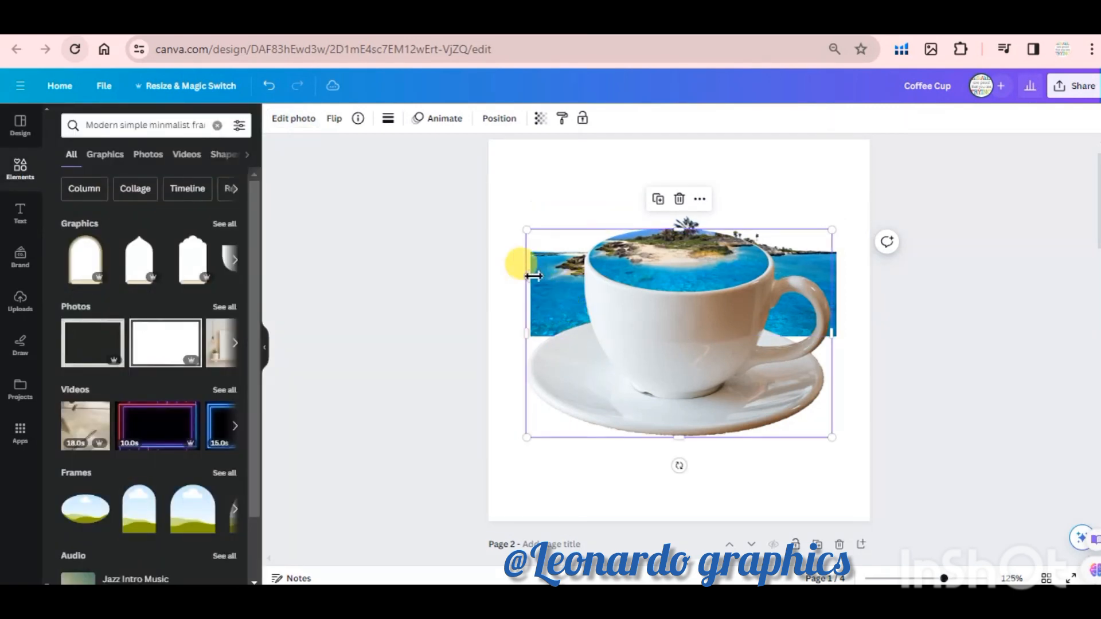
# Crop both sides of the island cutout inward so it fits within the width of the cup's rim
pyautogui.click(562, 219)
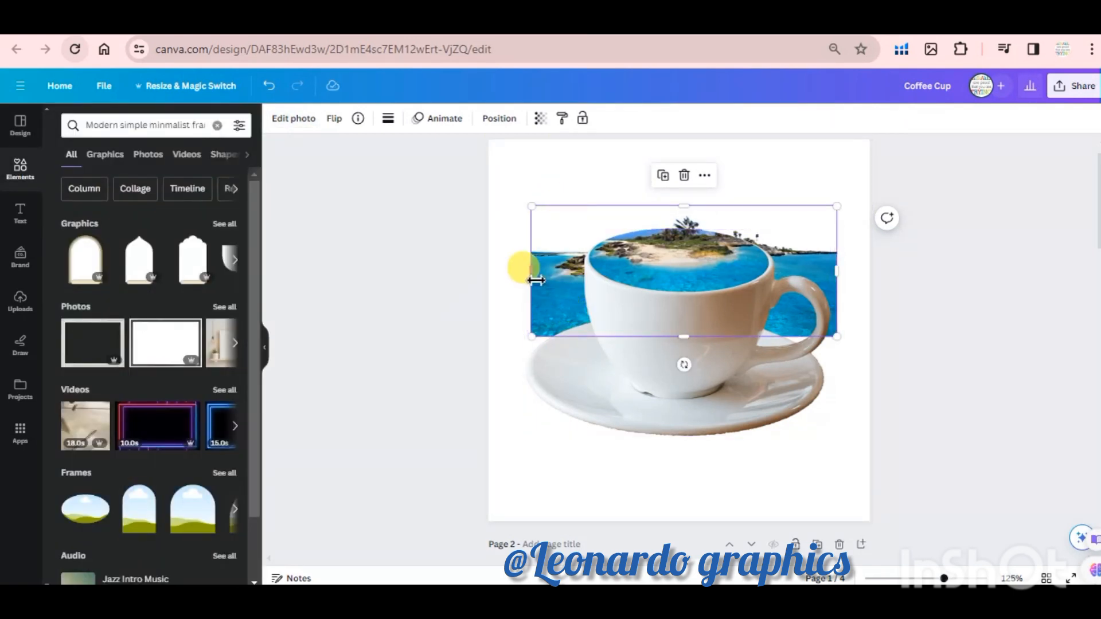
pyautogui.moveTo(528, 271); pyautogui.dragTo(589, 277)
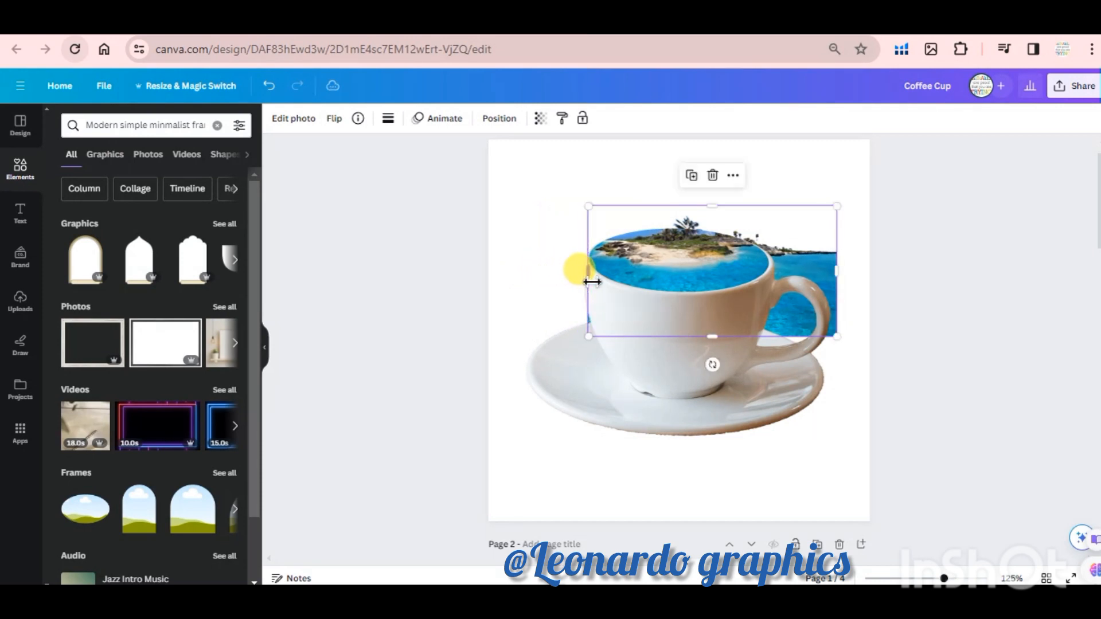
pyautogui.moveTo(838, 270); pyautogui.dragTo(728, 270)
pyautogui.moveTo(590, 278); pyautogui.dragTo(591, 277)
pyautogui.click(836, 193)
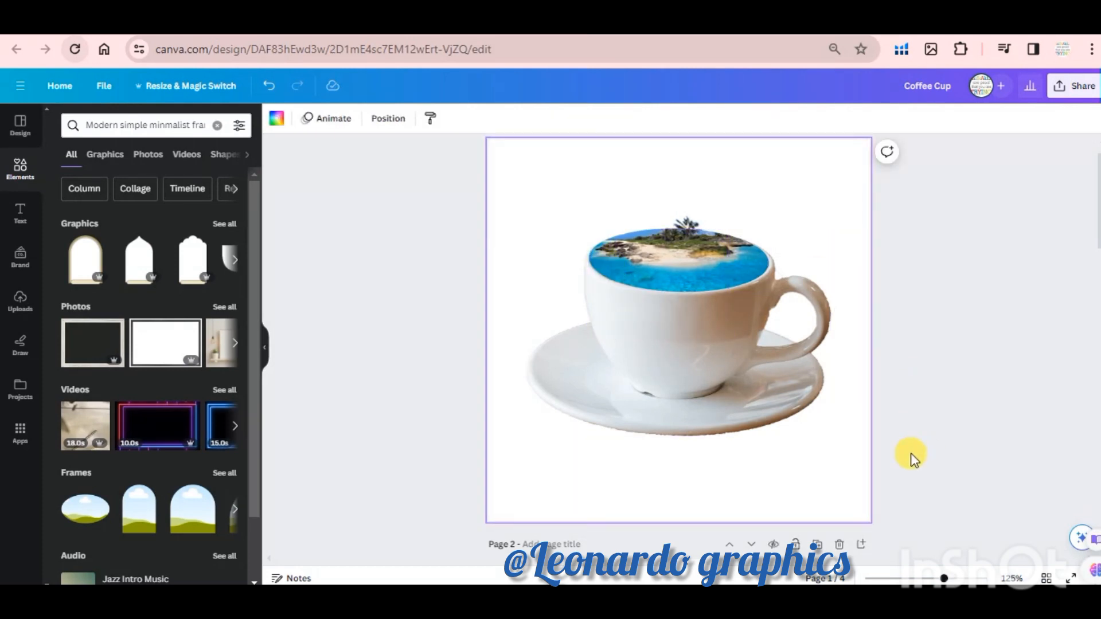
# Add the Santa head frame from a "simple santa claus" search and place it, reduced and tilted, over the cup's front
pyautogui.click(216, 125)
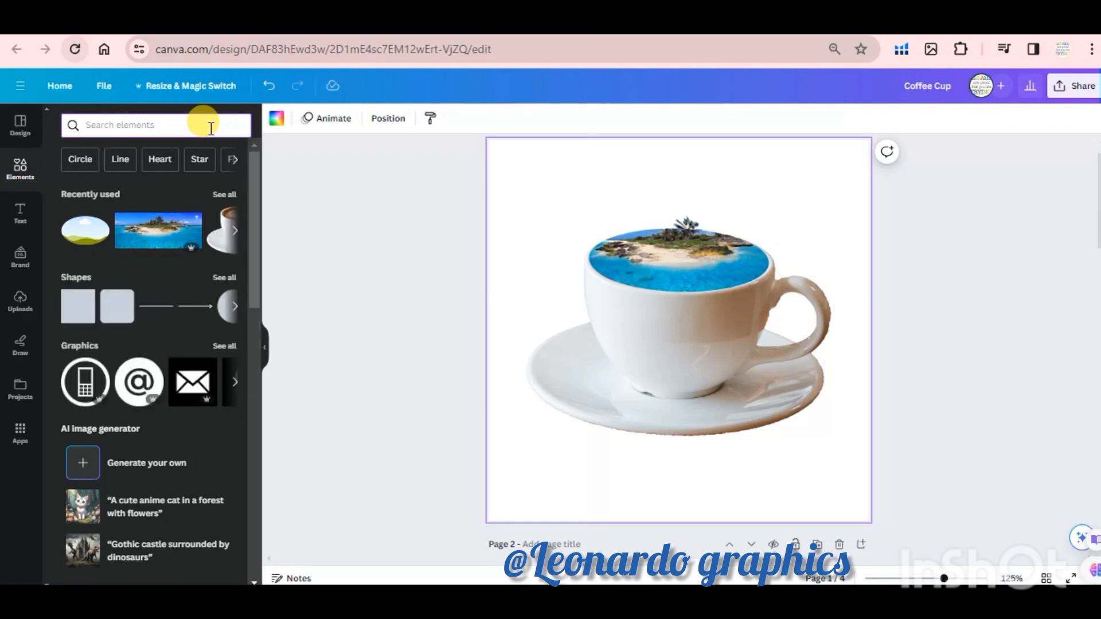
pyautogui.write('simp')
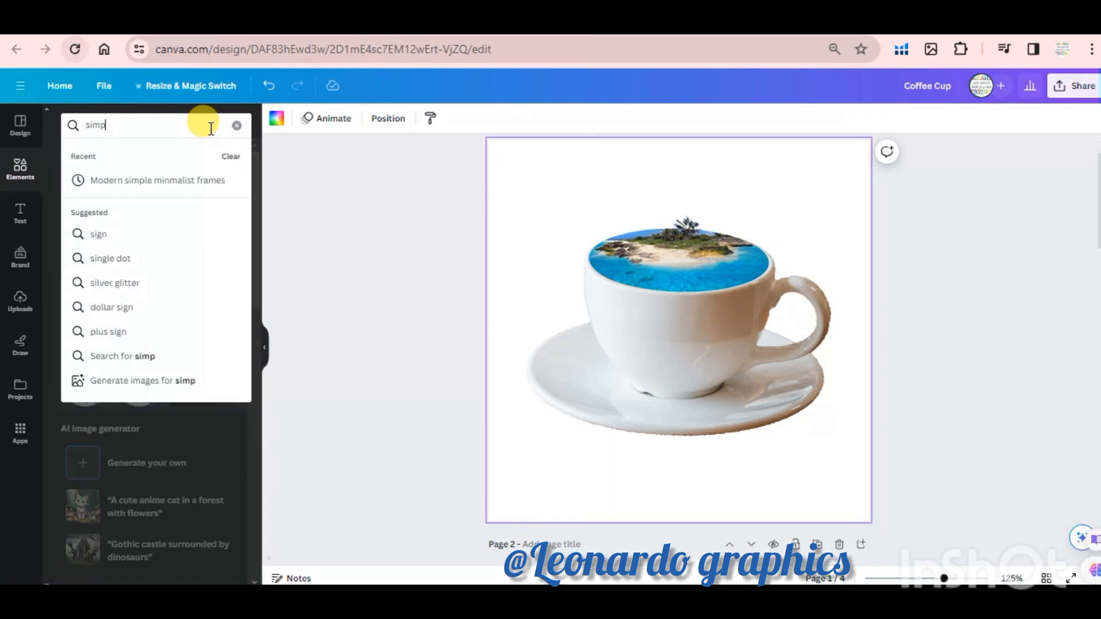
pyautogui.write('le santa ')
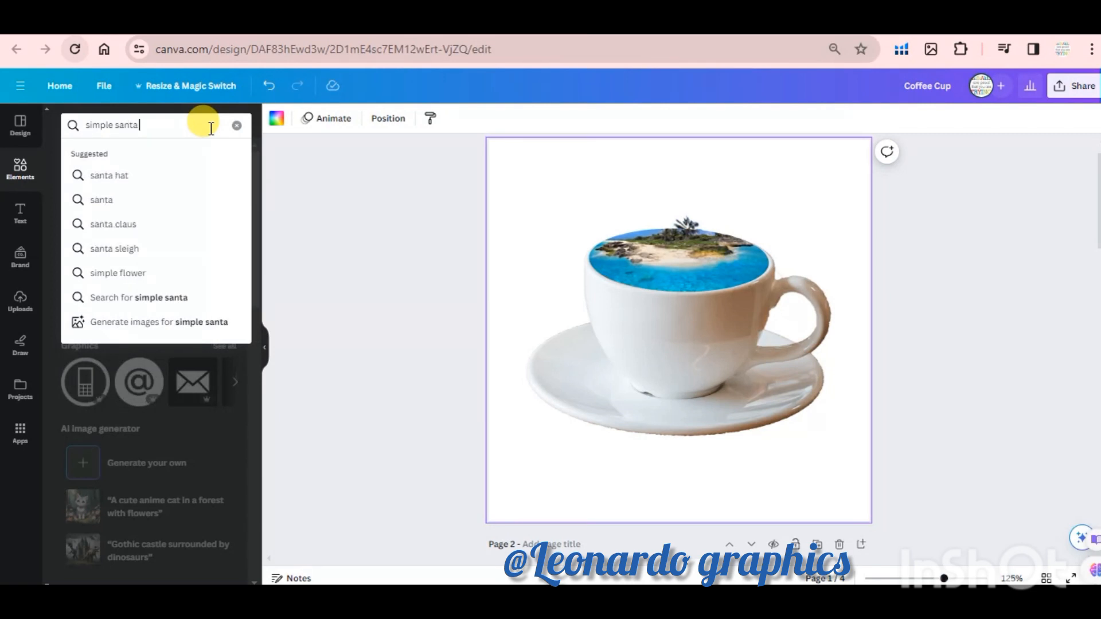
pyautogui.write('claus')
pyautogui.press('Return')
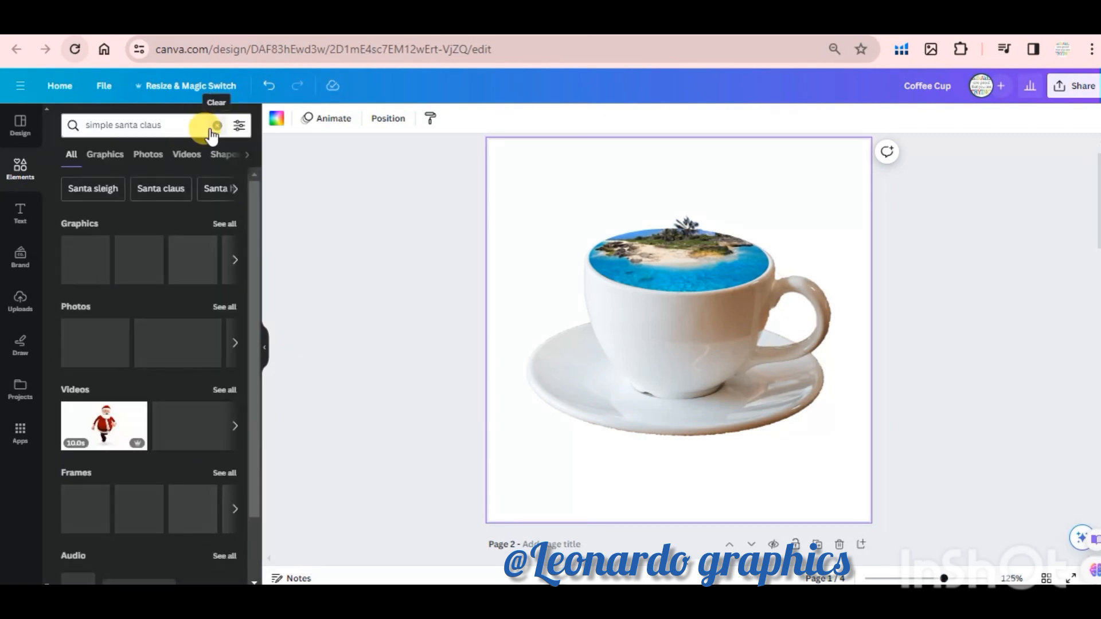
pyautogui.click(85, 509)
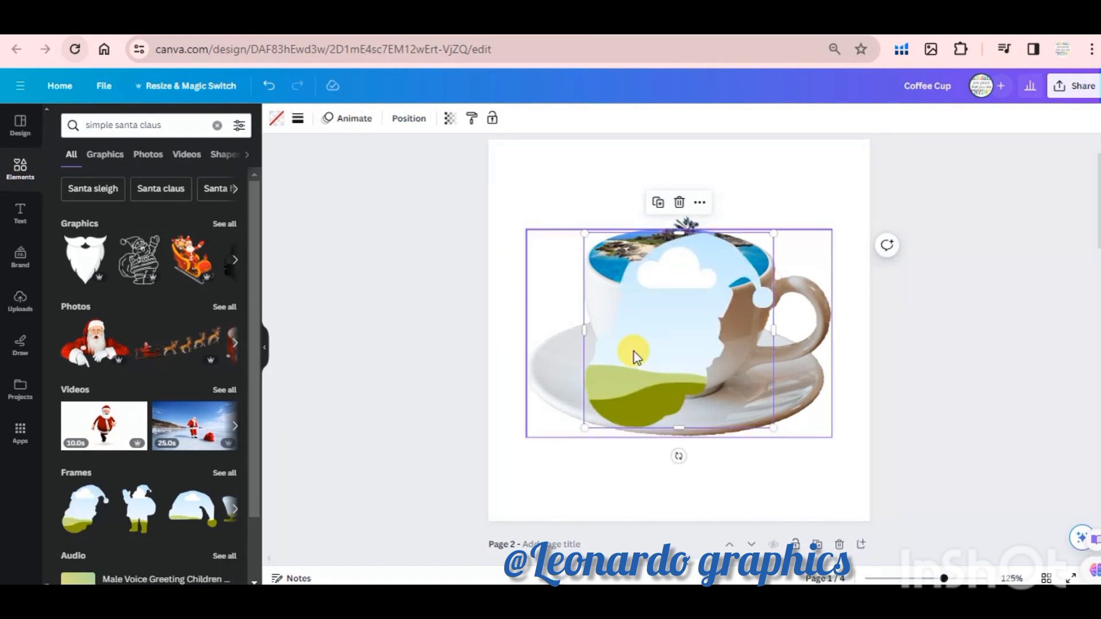
pyautogui.moveTo(665, 357); pyautogui.dragTo(683, 341)
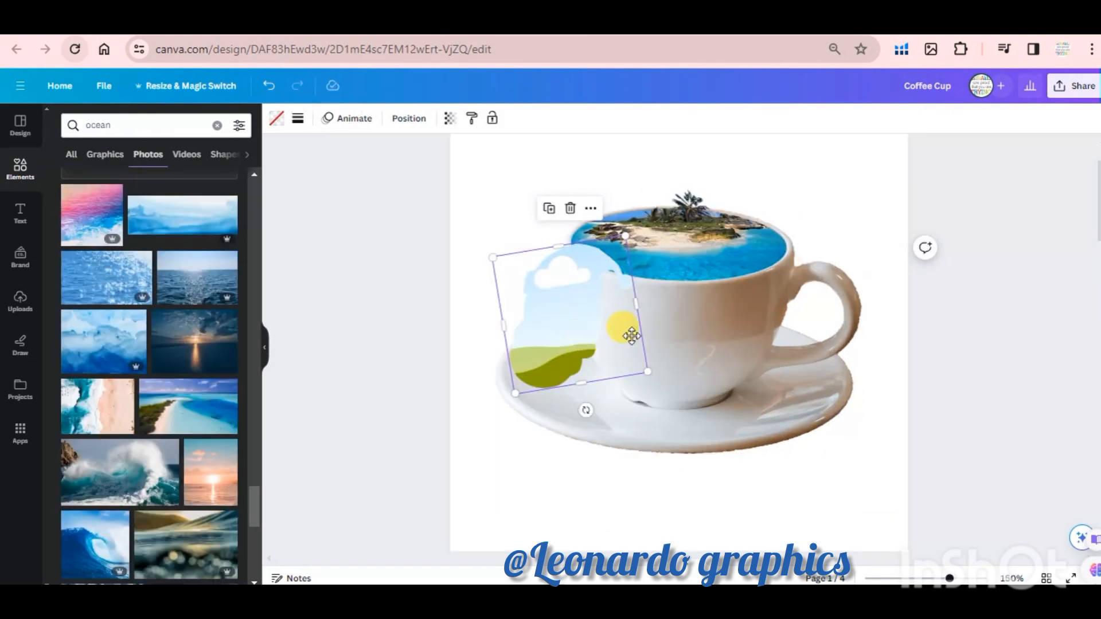
pyautogui.moveTo(632, 336); pyautogui.dragTo(688, 322)
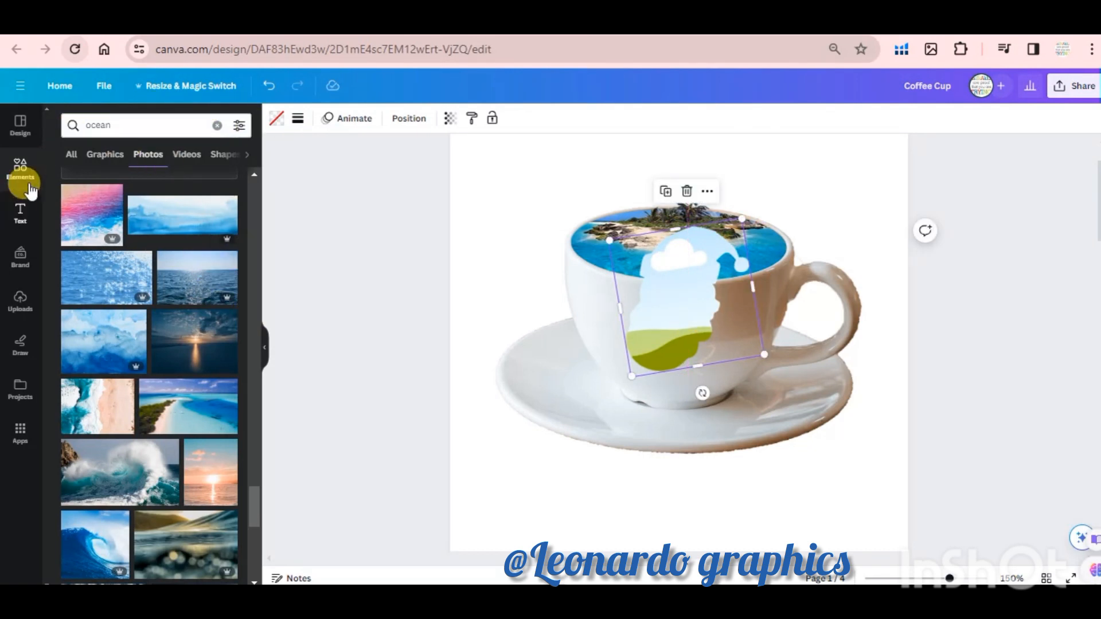
# Find an underwater photo with sun rays among the "ocean" photos and place it inside the Santa frame
pyautogui.click(72, 163)
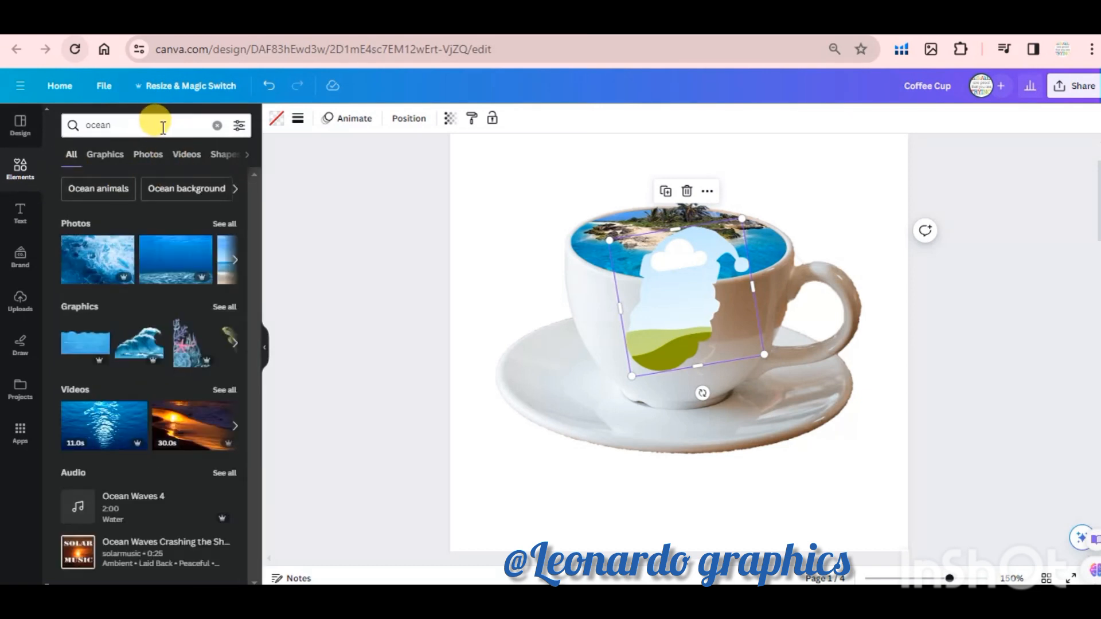
pyautogui.click(235, 261)
pyautogui.click(235, 263)
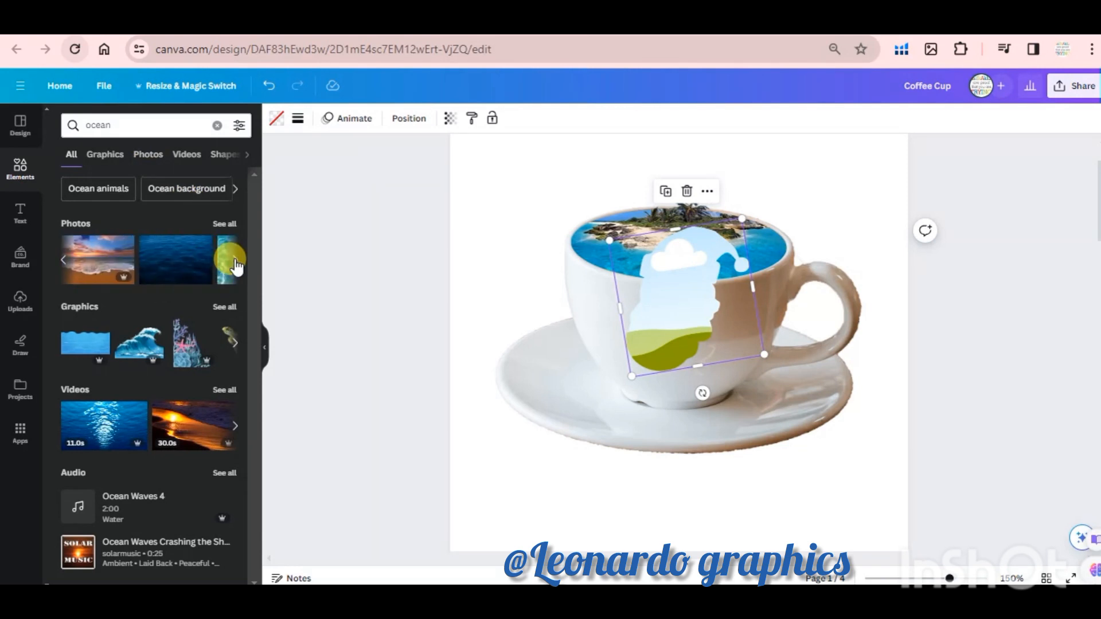
pyautogui.click(224, 224)
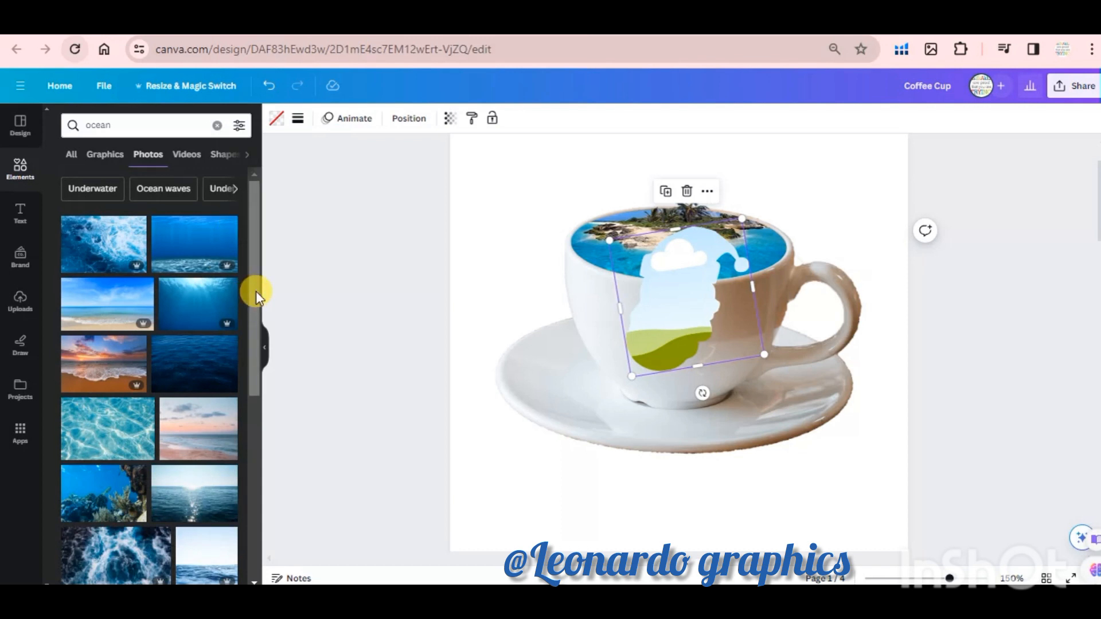
pyautogui.moveTo(256, 290); pyautogui.dragTo(239, 508)
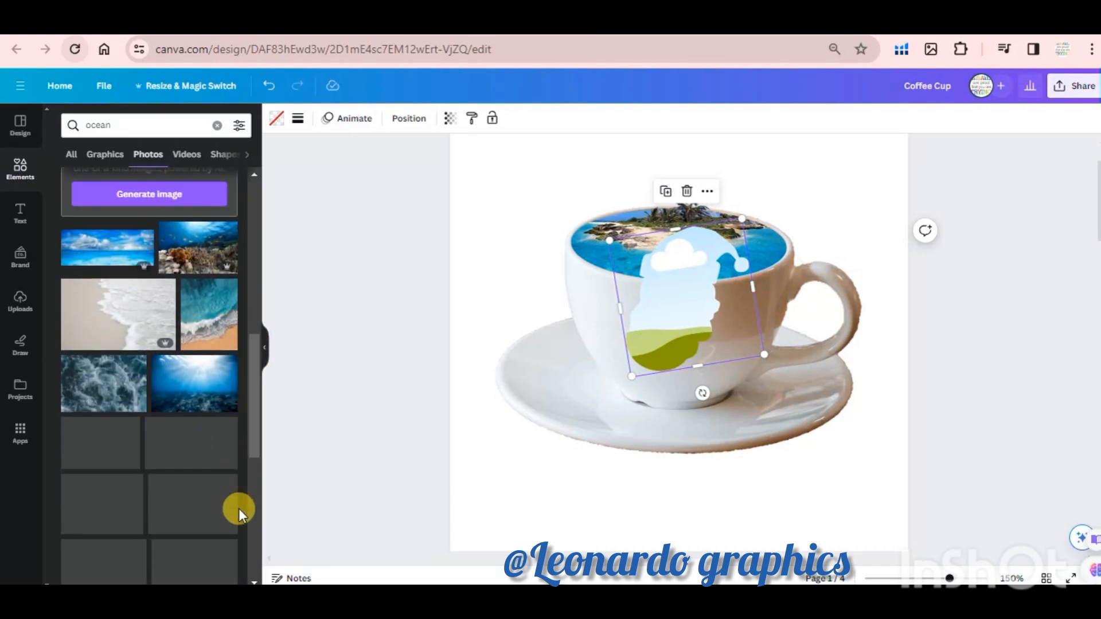
pyautogui.click(196, 392)
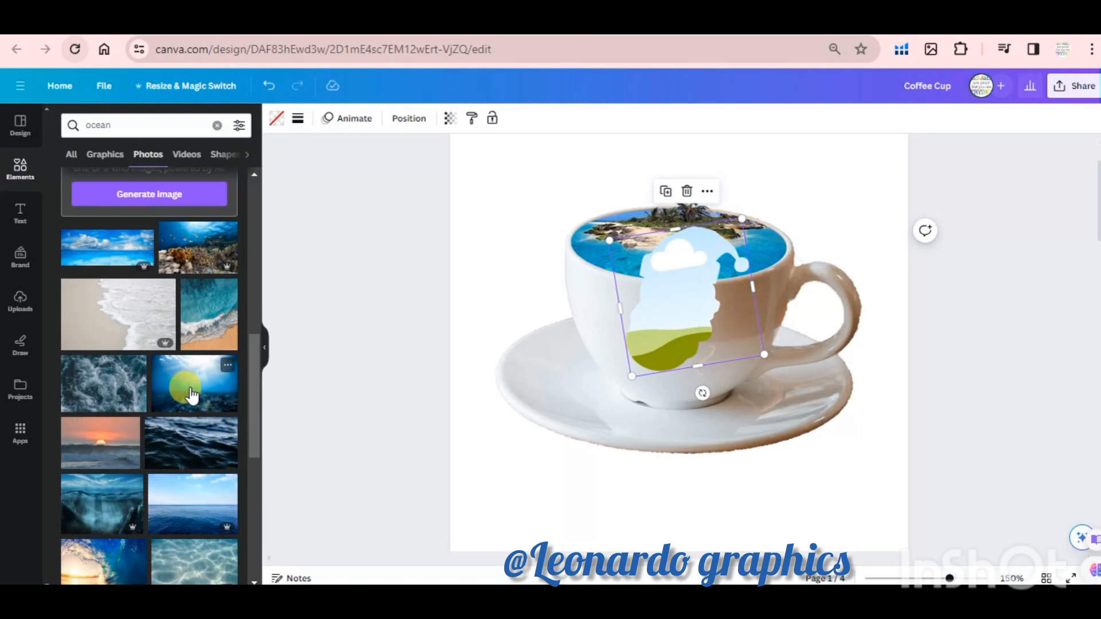
pyautogui.moveTo(669, 320); pyautogui.dragTo(669, 294)
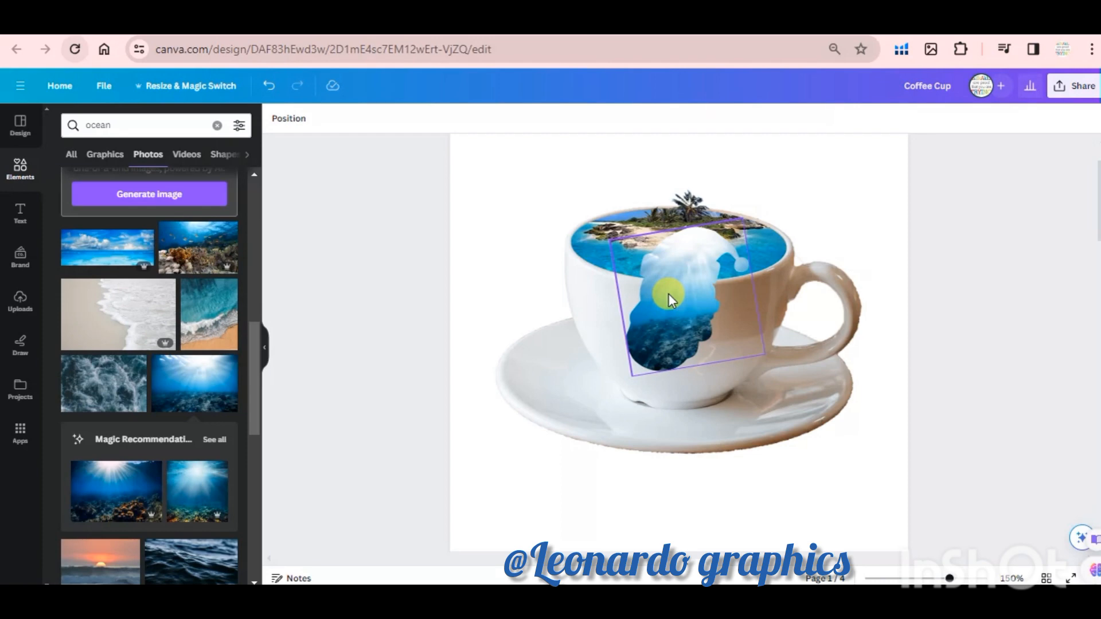
# Enlarge and reposition the underwater photo within the Santa frame, and layer the frame beneath the island-filled oval
pyautogui.doubleClick(669, 294)
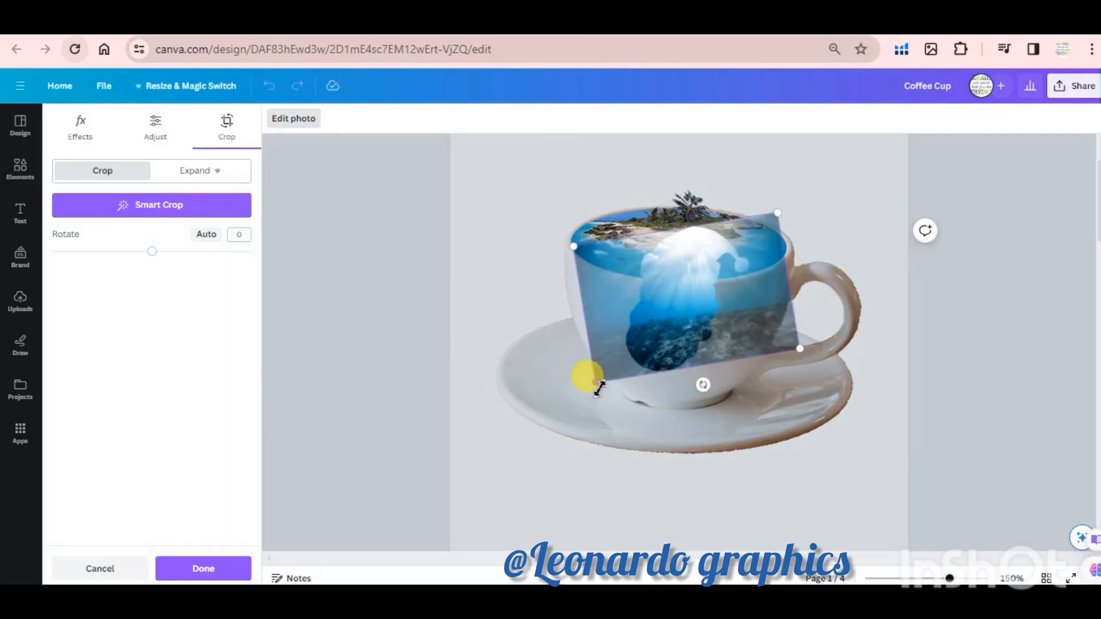
pyautogui.moveTo(595, 381); pyautogui.dragTo(484, 534)
pyautogui.moveTo(612, 393); pyautogui.dragTo(776, 322)
pyautogui.click(503, 280)
pyautogui.click(660, 325)
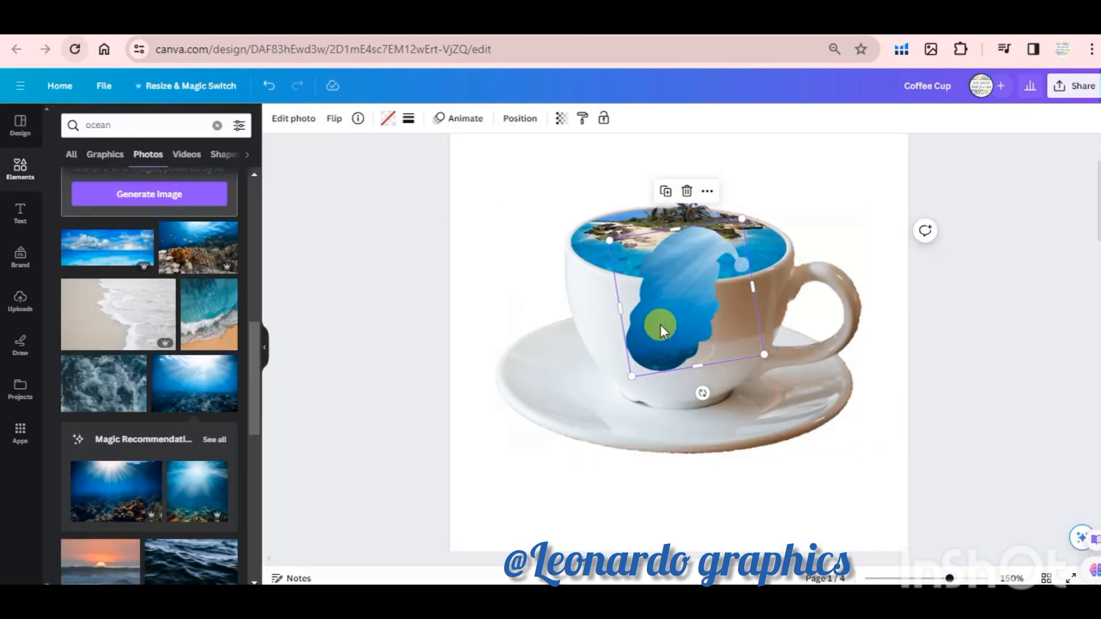
pyautogui.click(520, 119)
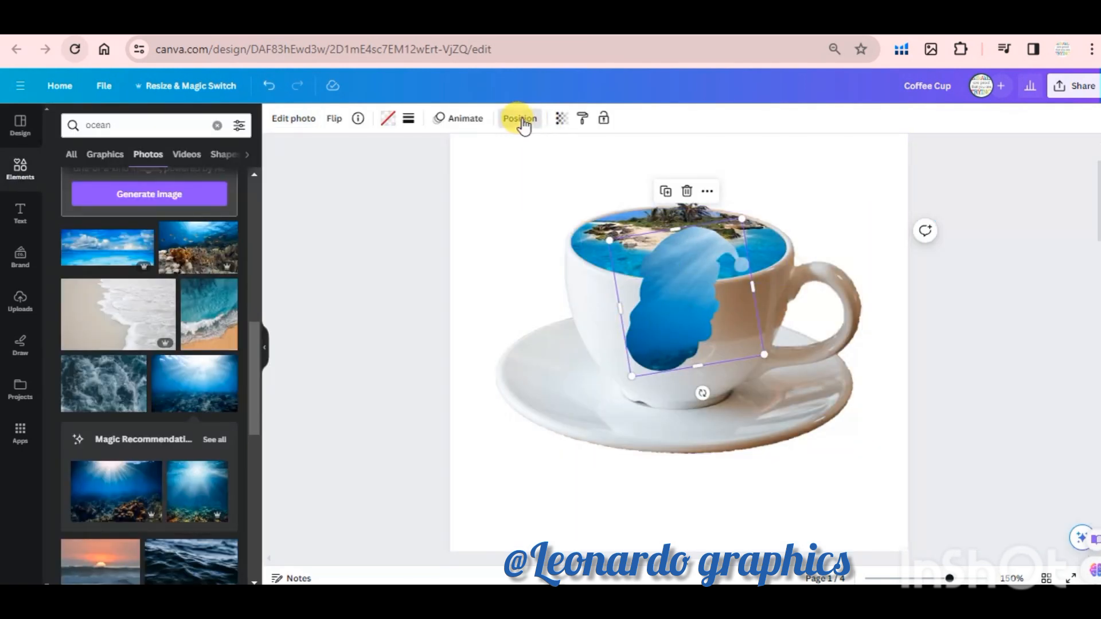
pyautogui.moveTo(210, 244); pyautogui.dragTo(200, 302)
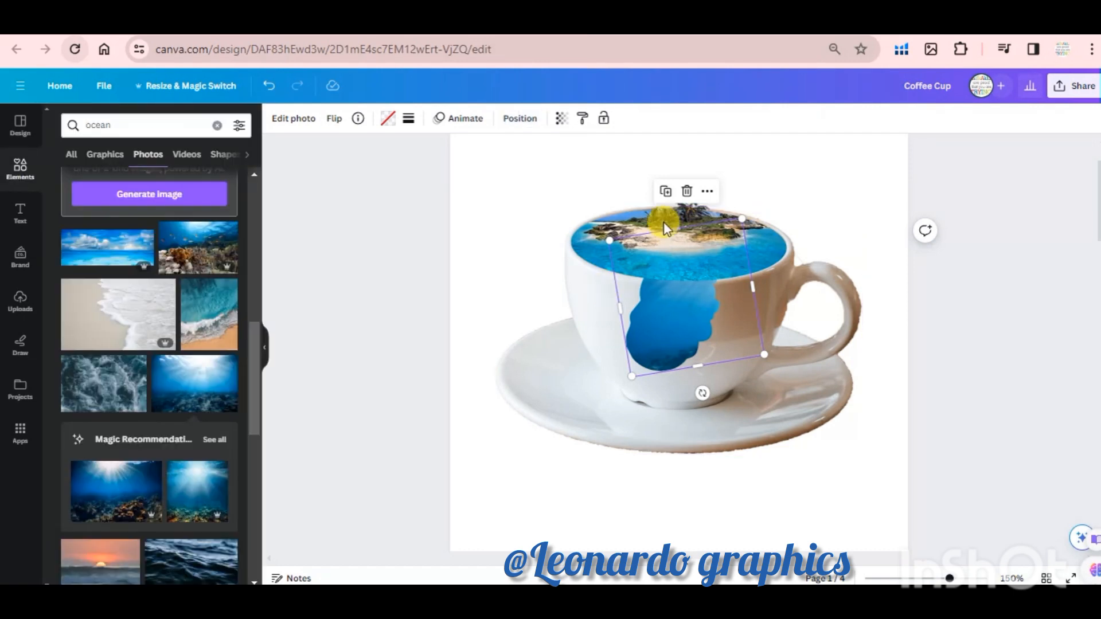
# Duplicate the Santa frame and fill the copy with the grey-to-white gradient instead of the photo
pyautogui.click(666, 192)
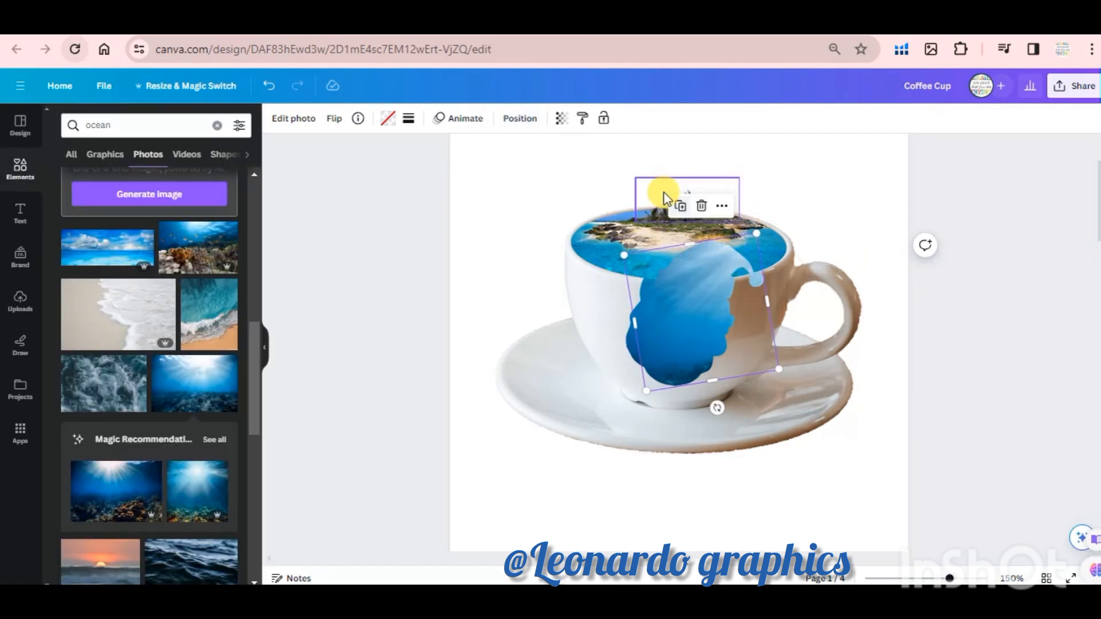
pyautogui.click(388, 121)
pyautogui.moveTo(256, 407); pyautogui.dragTo(252, 509)
pyautogui.click(160, 484)
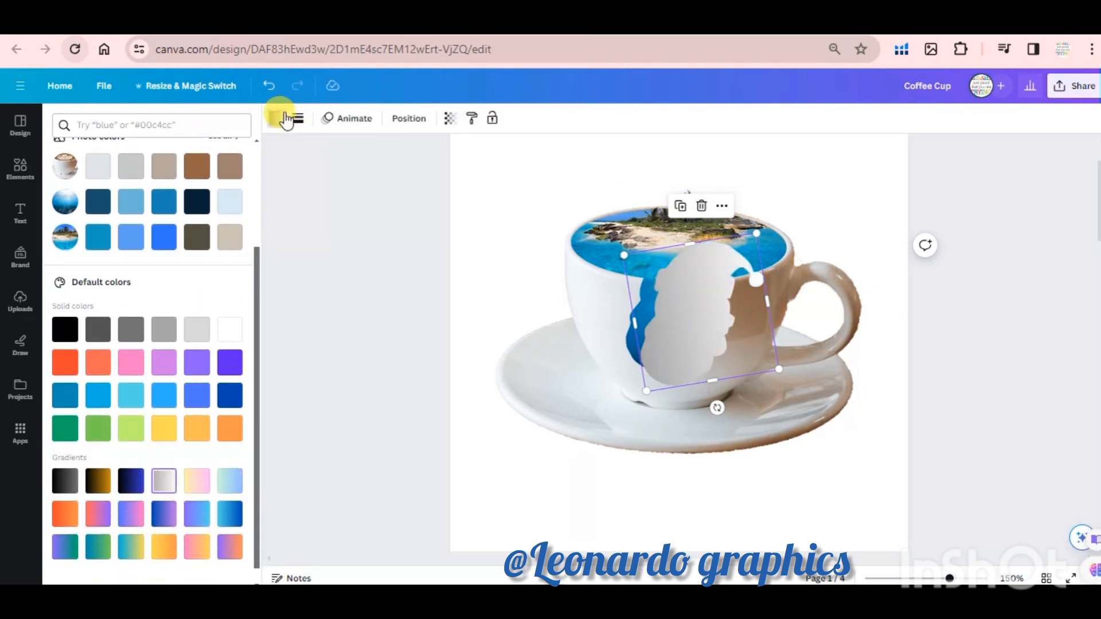
# Add a pale pinkish-grey third colour to the Santa copy's gradient
pyautogui.click(278, 121)
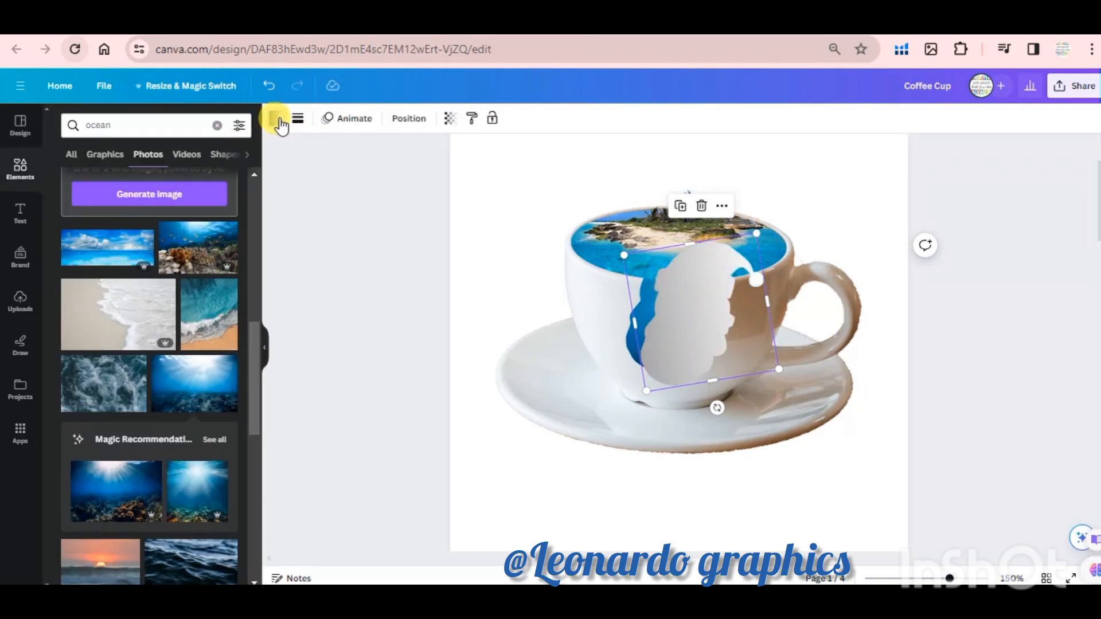
pyautogui.click(280, 123)
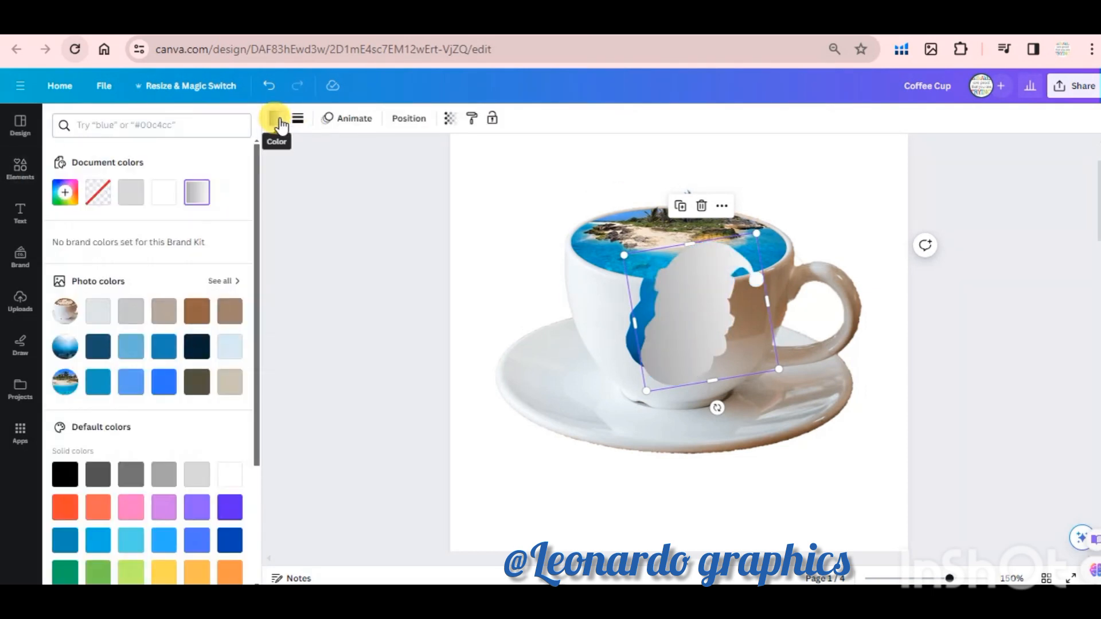
pyautogui.click(197, 194)
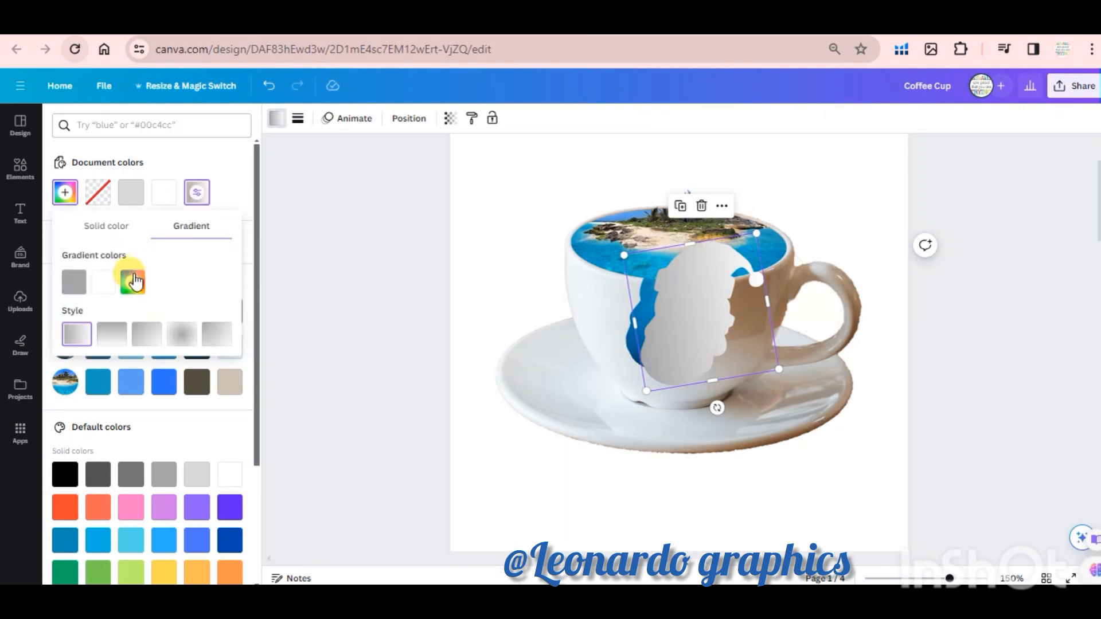
pyautogui.click(132, 280)
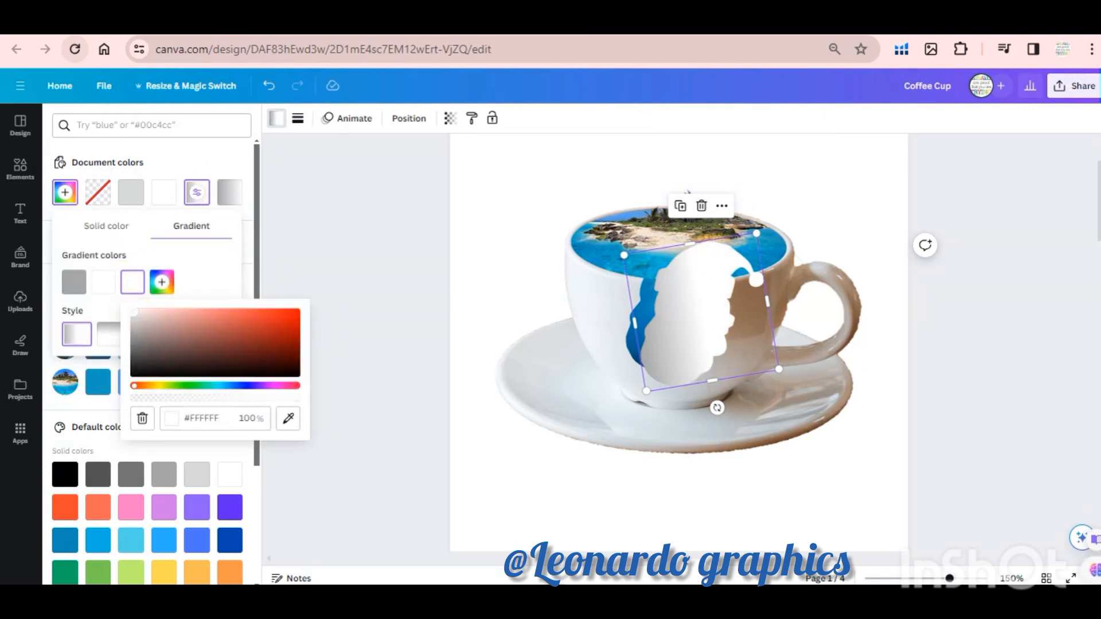
pyautogui.click(144, 322)
pyautogui.moveTo(148, 319)
pyautogui.mouseDown()
pyautogui.moveTo(134, 327)
pyautogui.moveTo(133, 314)
pyautogui.mouseUp()
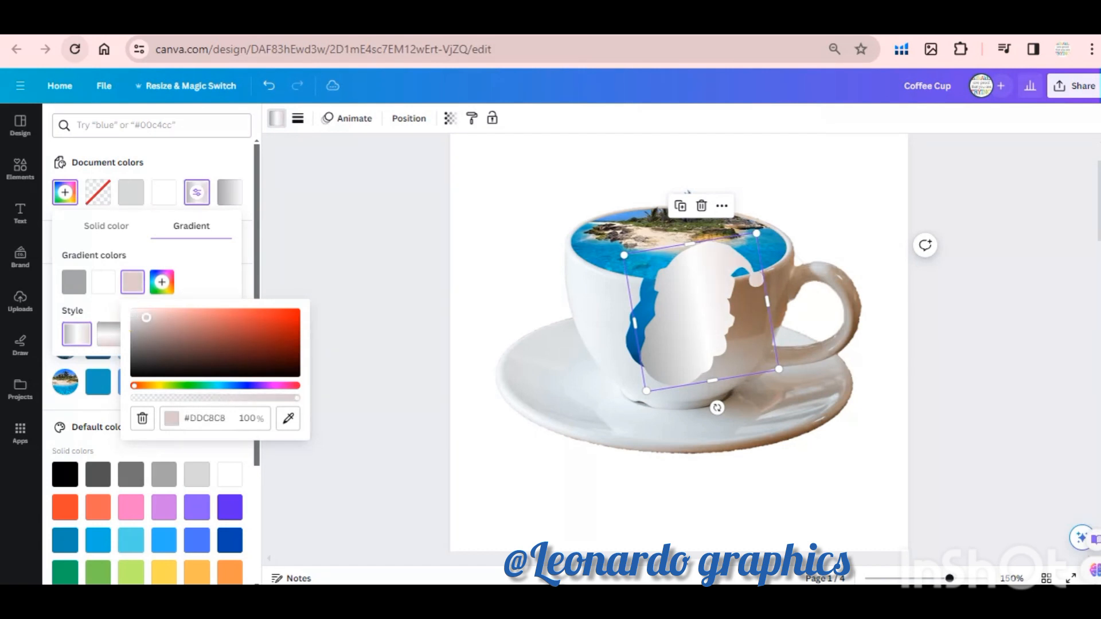
# Offset the gradient Santa shape slightly to the left of the underwater frame and layer it directly above the cup
pyautogui.moveTo(684, 351); pyautogui.dragTo(665, 336)
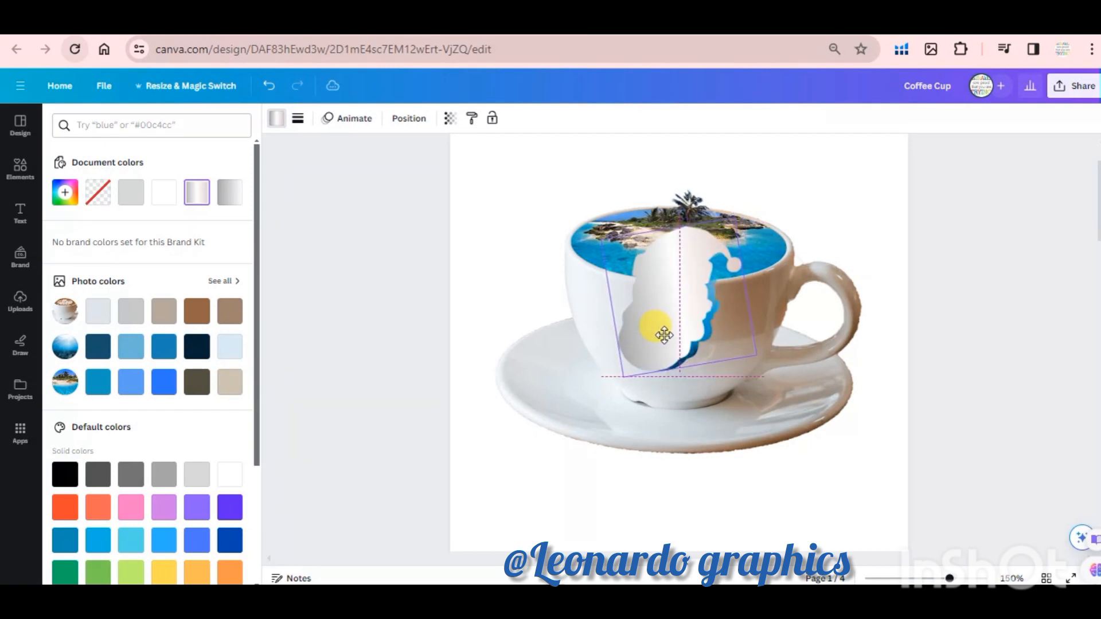
pyautogui.click(409, 118)
pyautogui.moveTo(194, 214); pyautogui.dragTo(197, 330)
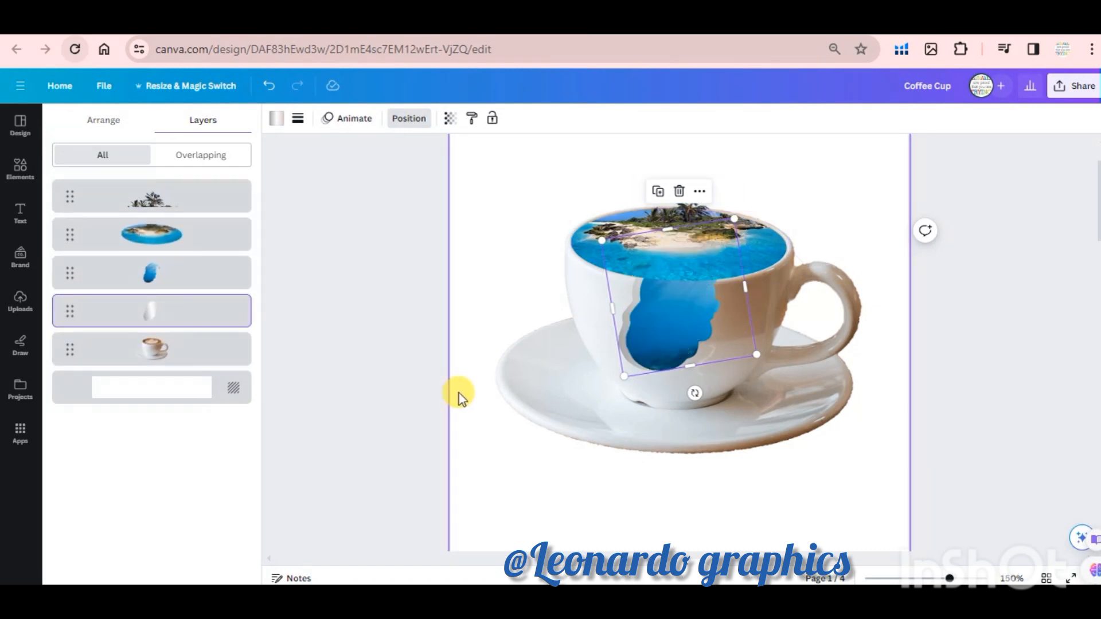
# Duplicate the gradient shape, offset the copy slightly right of the underwater frame, and layer it just beneath that frame
pyautogui.click(658, 191)
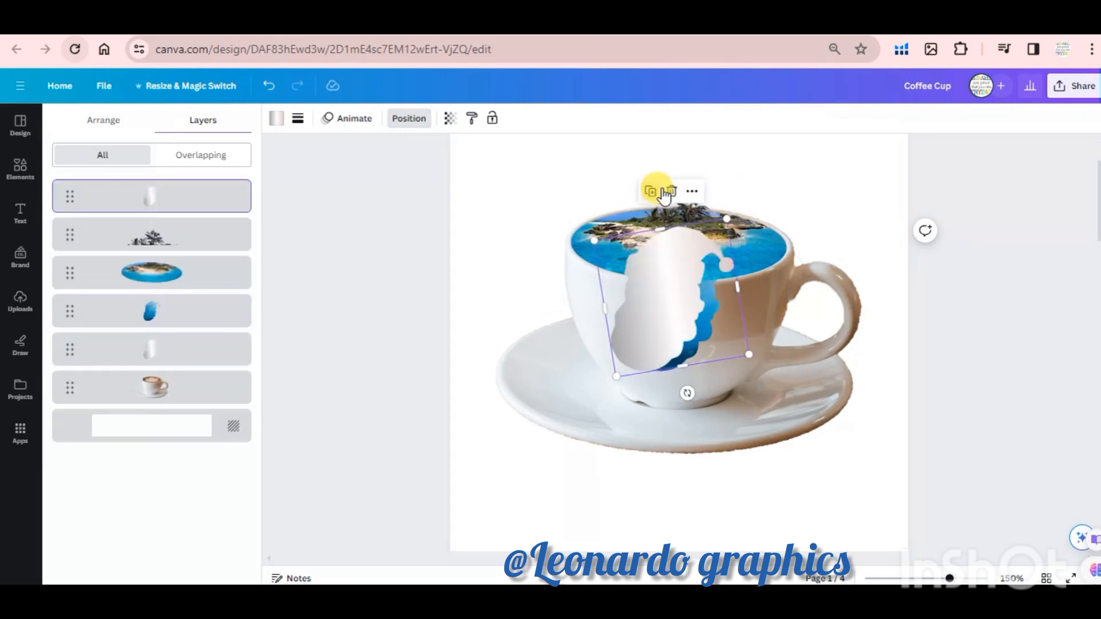
pyautogui.moveTo(672, 285)
pyautogui.mouseDown()
pyautogui.moveTo(681, 276)
pyautogui.moveTo(694, 289)
pyautogui.mouseUp()
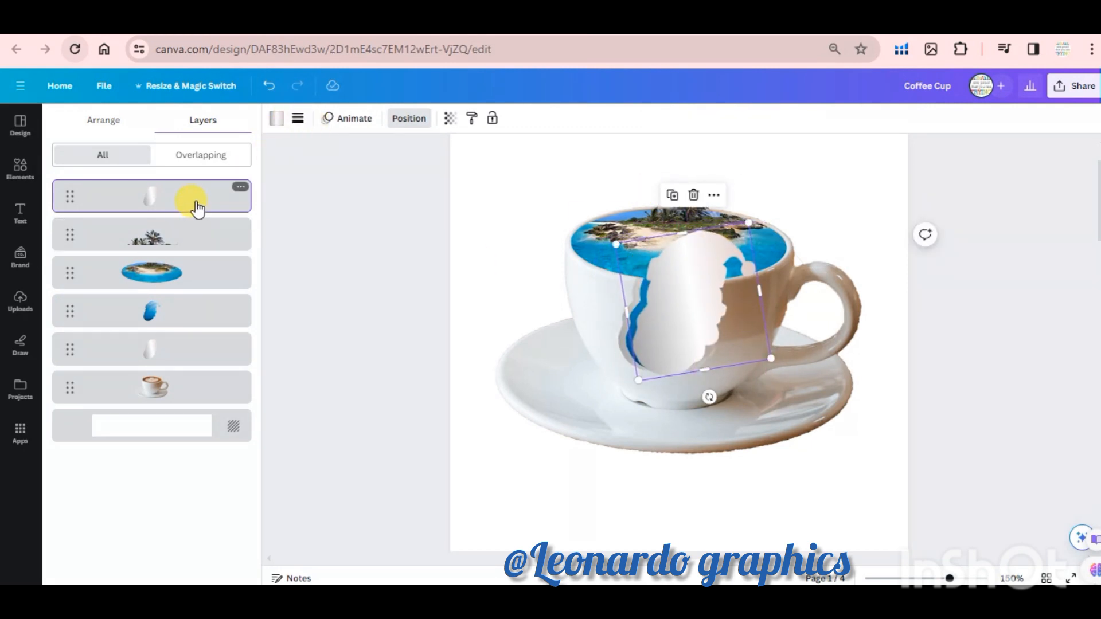
pyautogui.moveTo(191, 208); pyautogui.dragTo(195, 332)
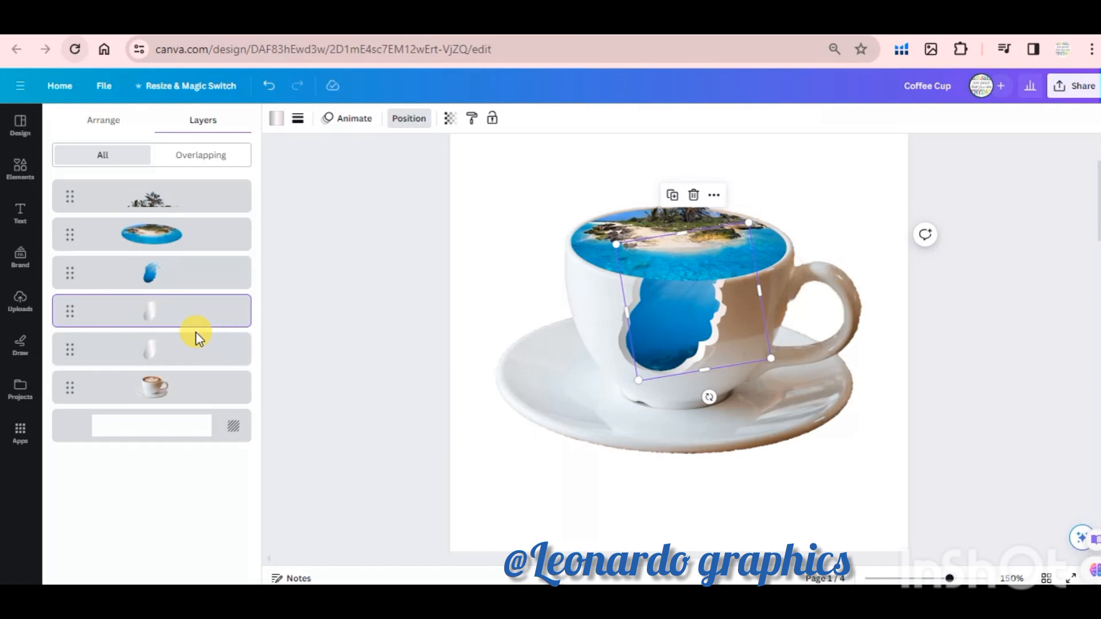
# Search the photos for "3d water layer motion" and add the blue water splash at a small size beside the cup
pyautogui.click(425, 307)
pyautogui.click(791, 499)
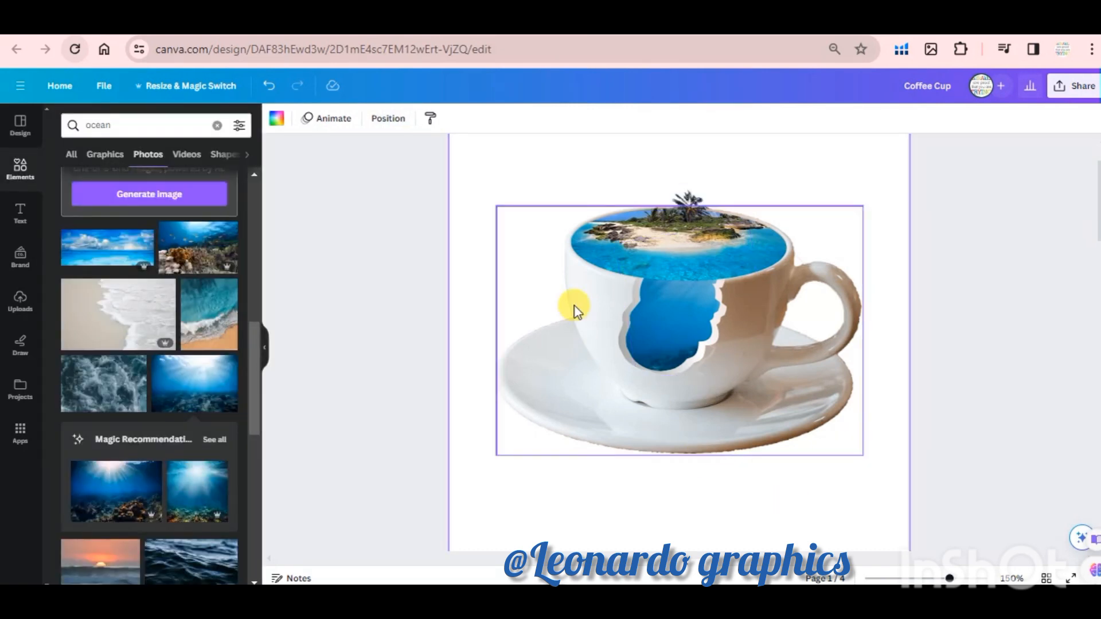
pyautogui.click(157, 125)
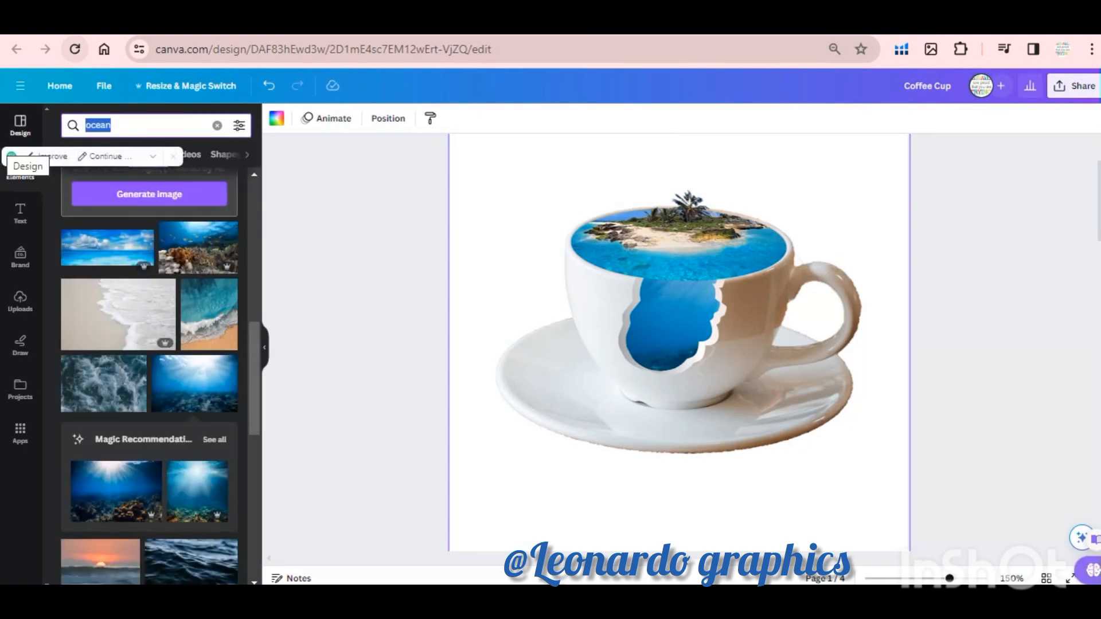
pyautogui.write('3d')
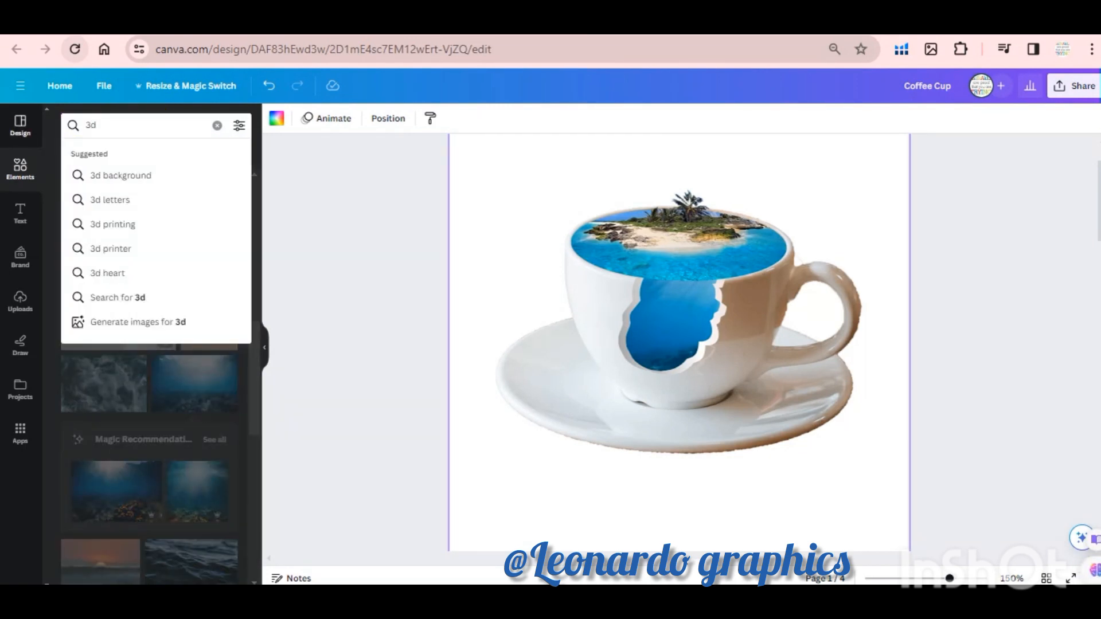
pyautogui.write(' layer')
pyautogui.press('BackSpace')
pyautogui.press('BackSpace')
pyautogui.write('water la')
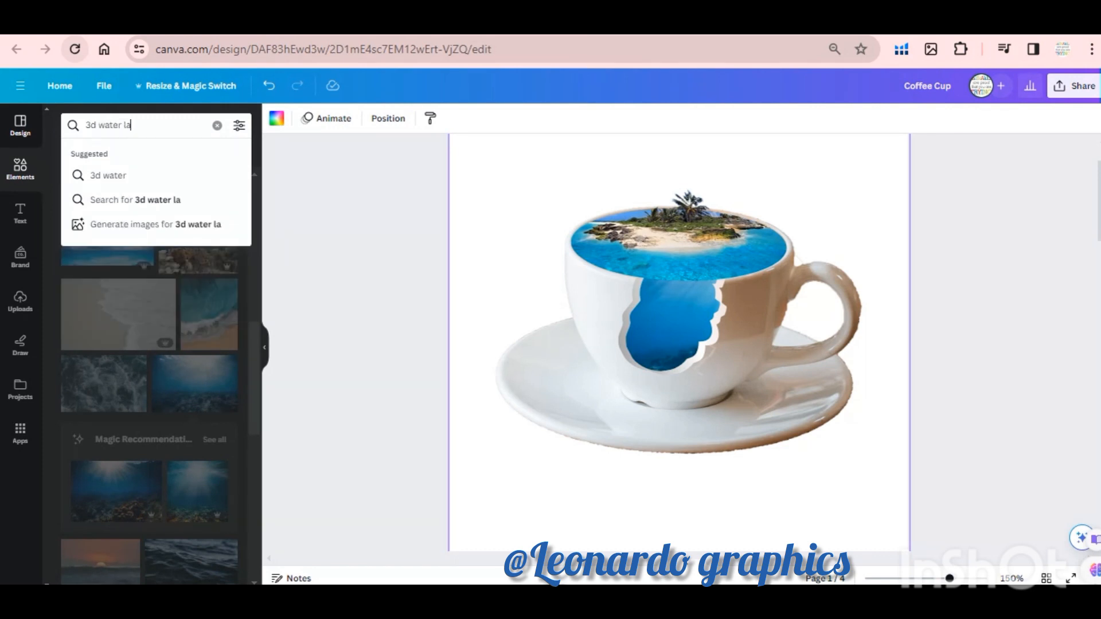
pyautogui.write('yer motion')
pyautogui.press('Return')
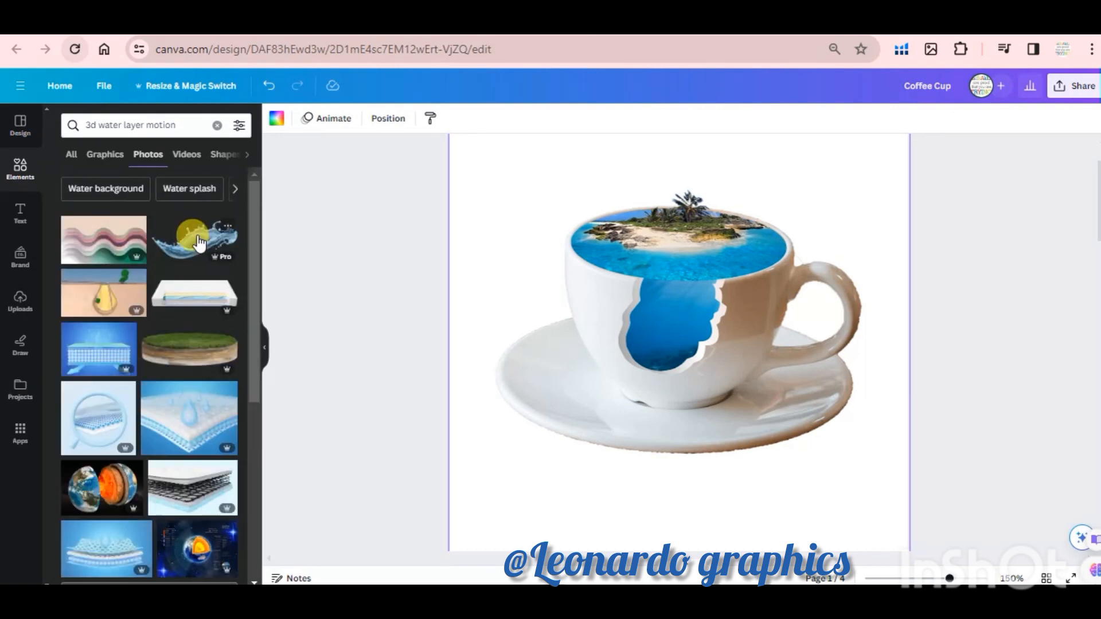
pyautogui.click(224, 230)
pyautogui.moveTo(861, 407); pyautogui.dragTo(556, 290)
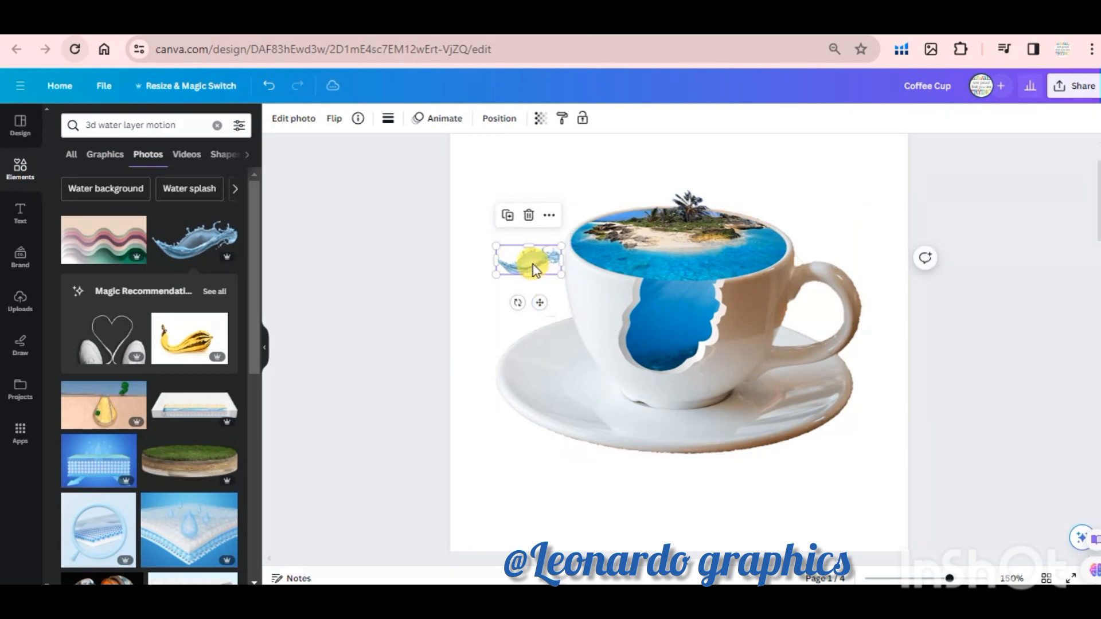
# Place the water splash where the waterline meets the right edge of the cup's opening and shrink it to fit there
pyautogui.moveTo(531, 256); pyautogui.dragTo(744, 257)
pyautogui.scroll(2, 731, 293)
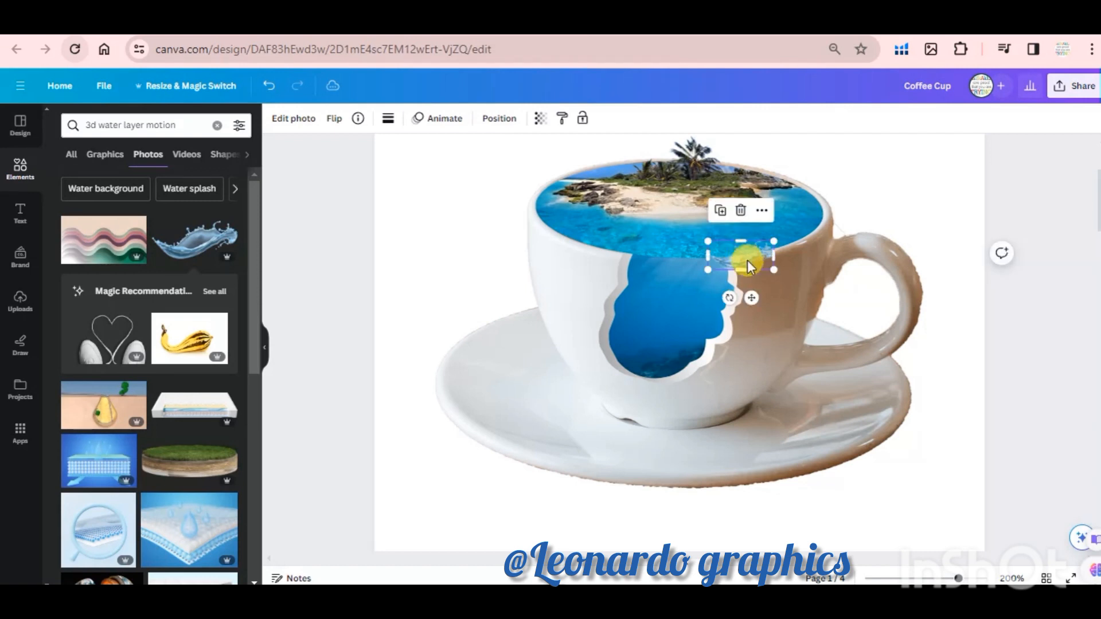
pyautogui.click(967, 210)
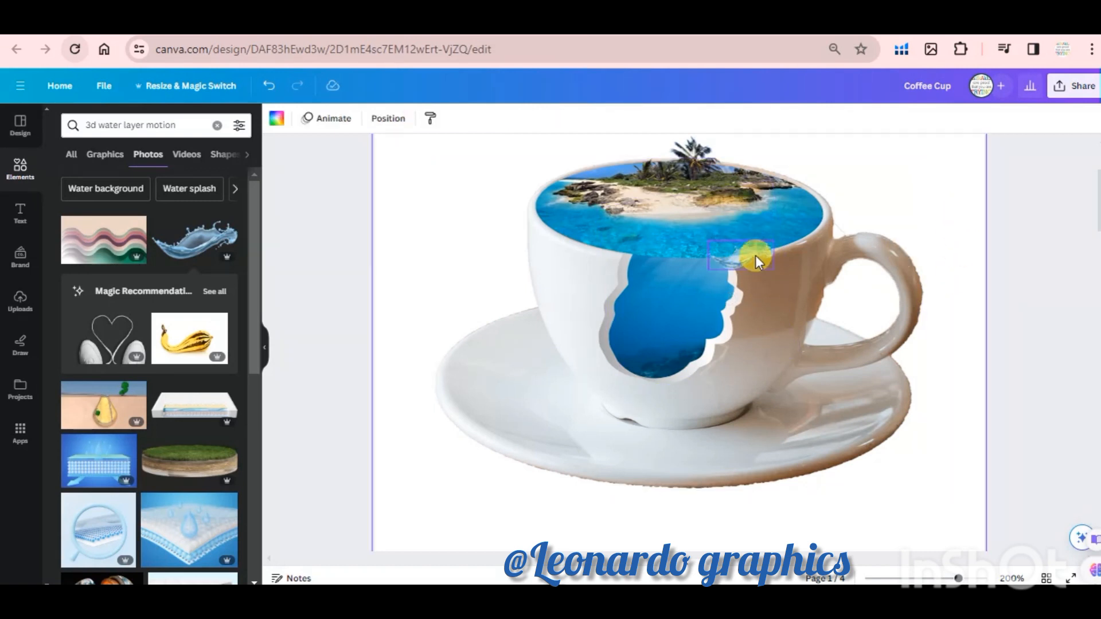
pyautogui.click(769, 269)
pyautogui.moveTo(778, 274); pyautogui.dragTo(769, 268)
pyautogui.click(961, 171)
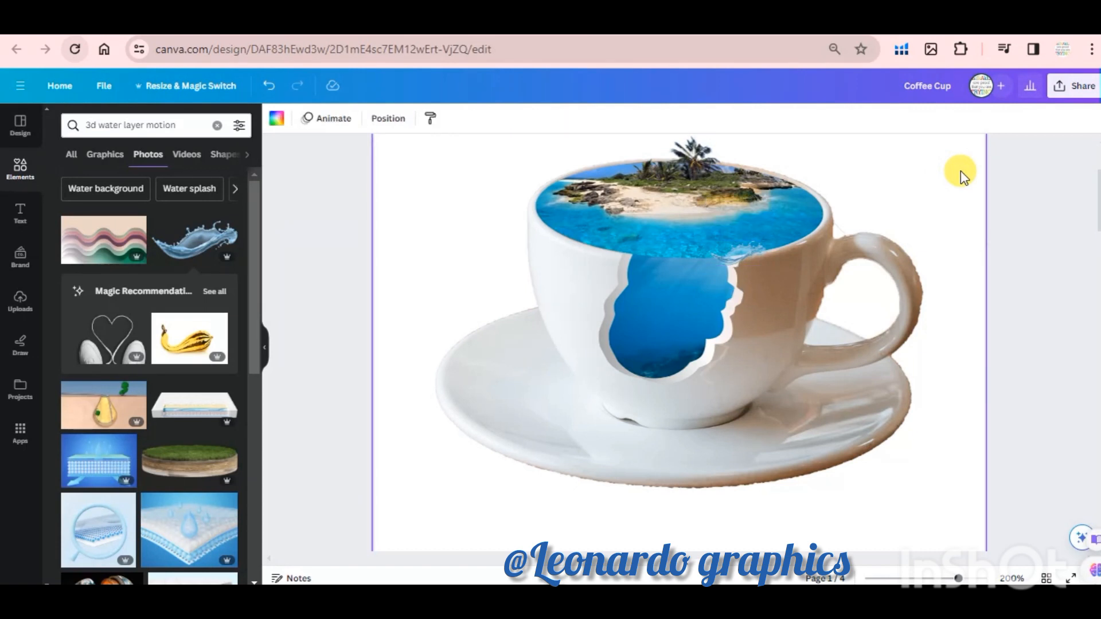
pyautogui.hotkey('ctrl', '-')
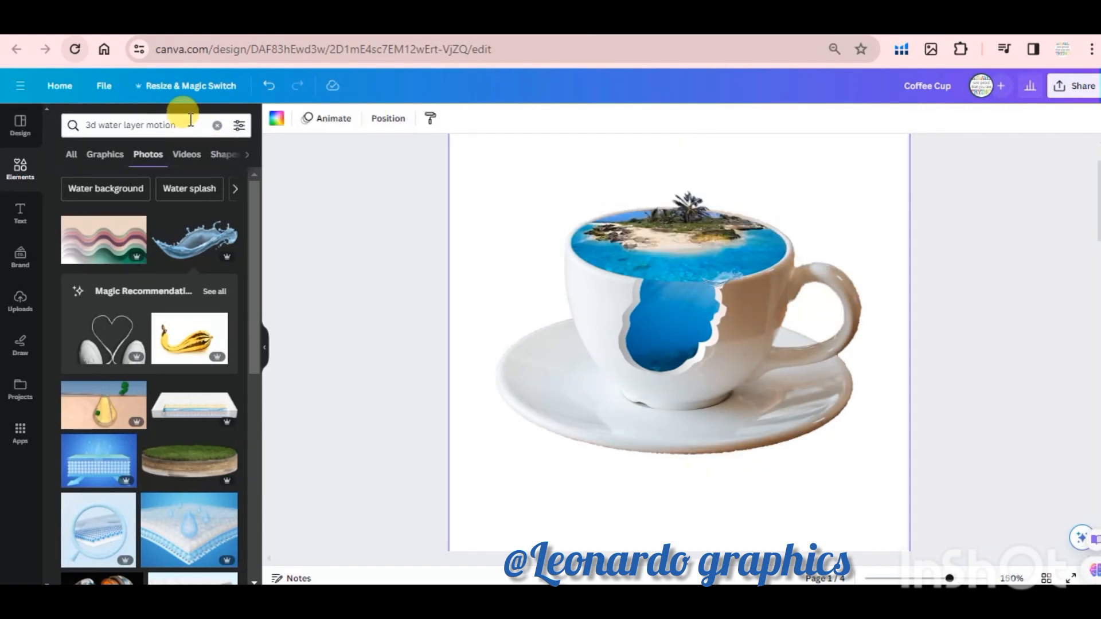
# Search the photos for "cloud", add the first white cloud, and place it at a reduced size above the cup's right side
pyautogui.click(167, 125)
pyautogui.write('cloud')
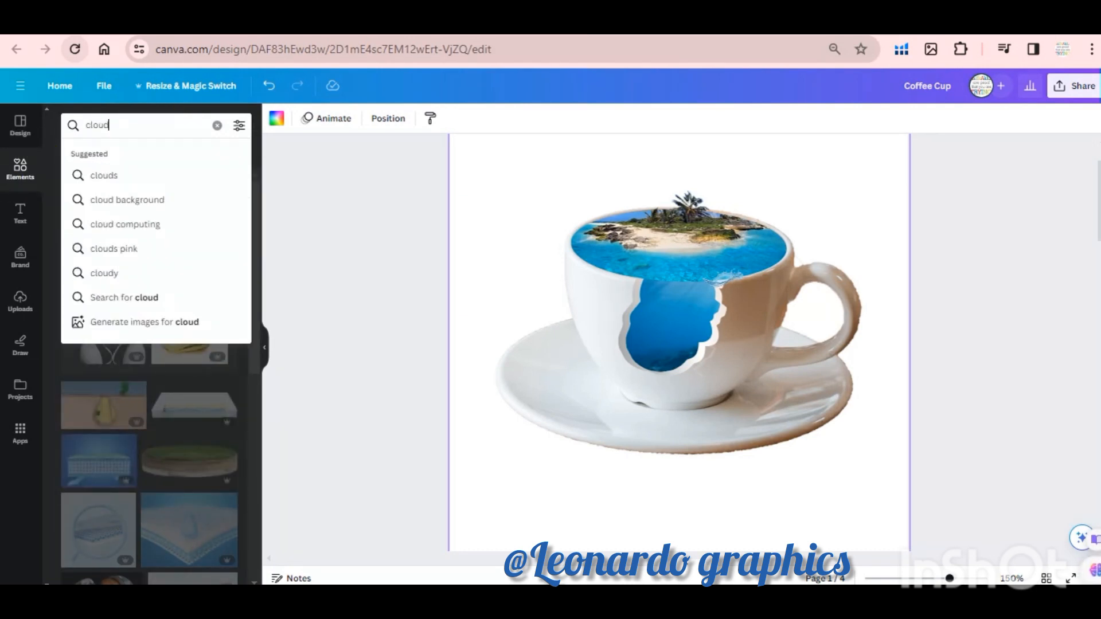
pyautogui.press('Return')
pyautogui.click(133, 278)
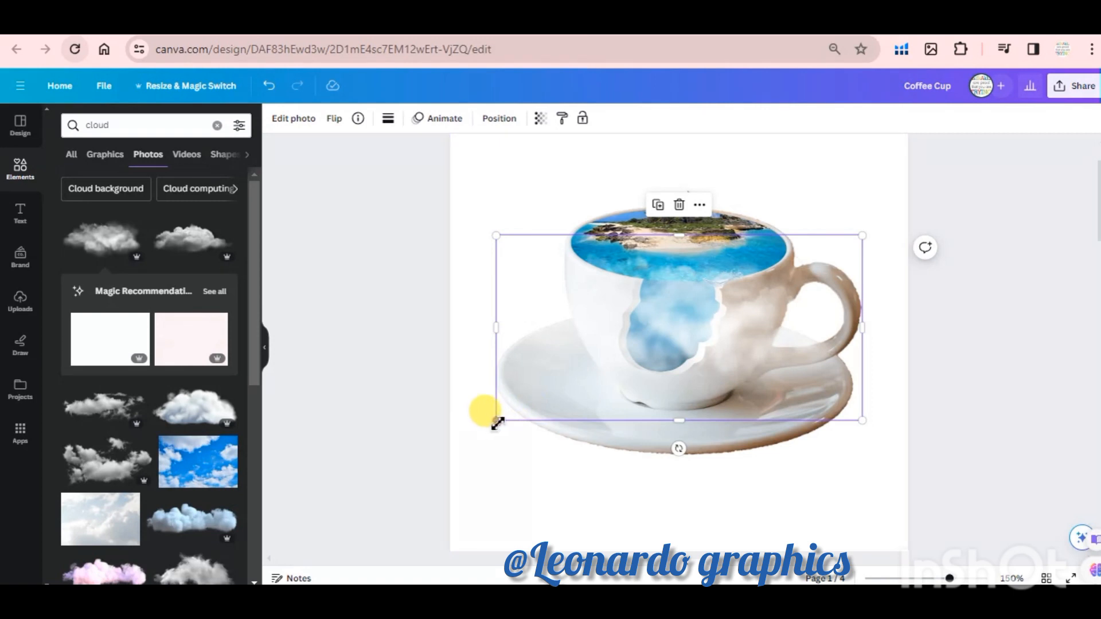
pyautogui.moveTo(499, 423); pyautogui.dragTo(733, 300)
pyautogui.moveTo(806, 238); pyautogui.dragTo(794, 145)
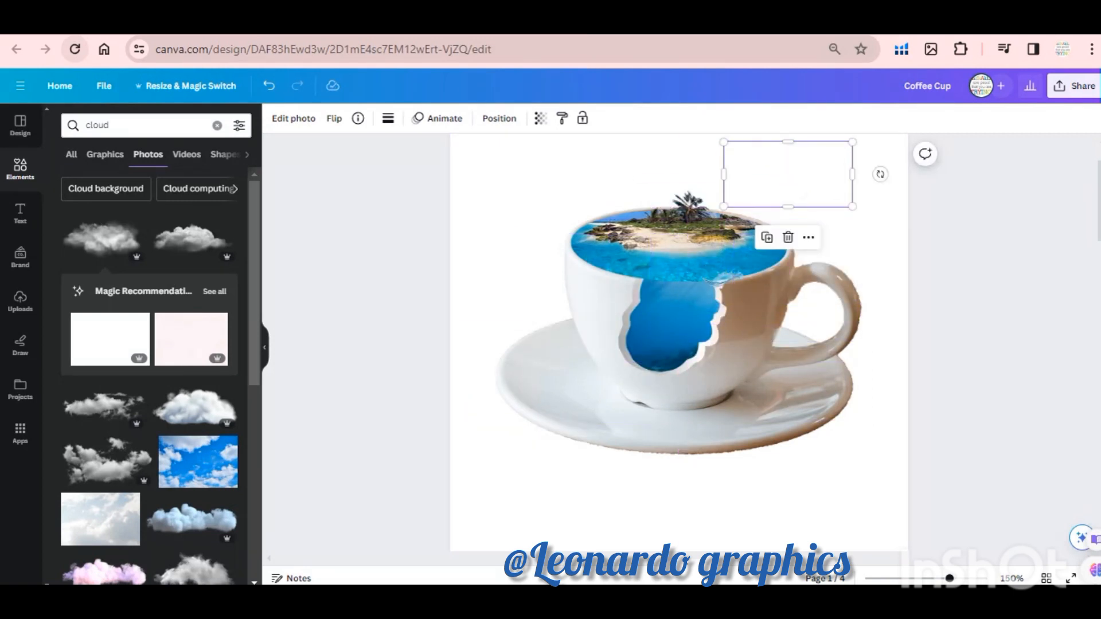
# Fill the page background with the default blue-to-green gradient
pyautogui.scroll(2, 679, 343)
pyautogui.scroll(-1, 679, 343)
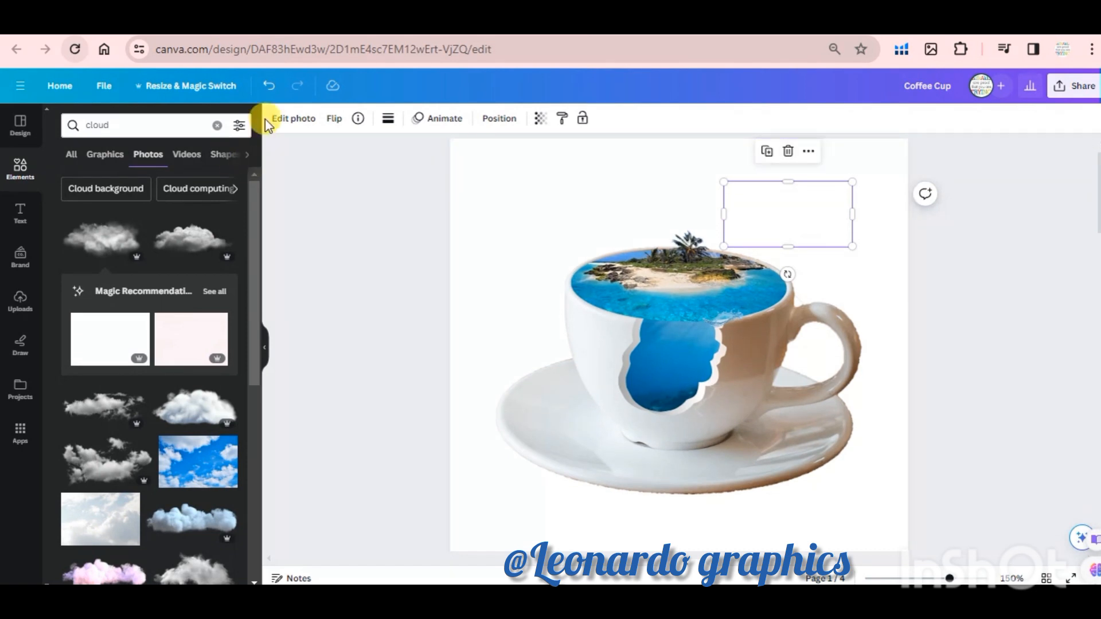
pyautogui.click(494, 244)
pyautogui.click(491, 172)
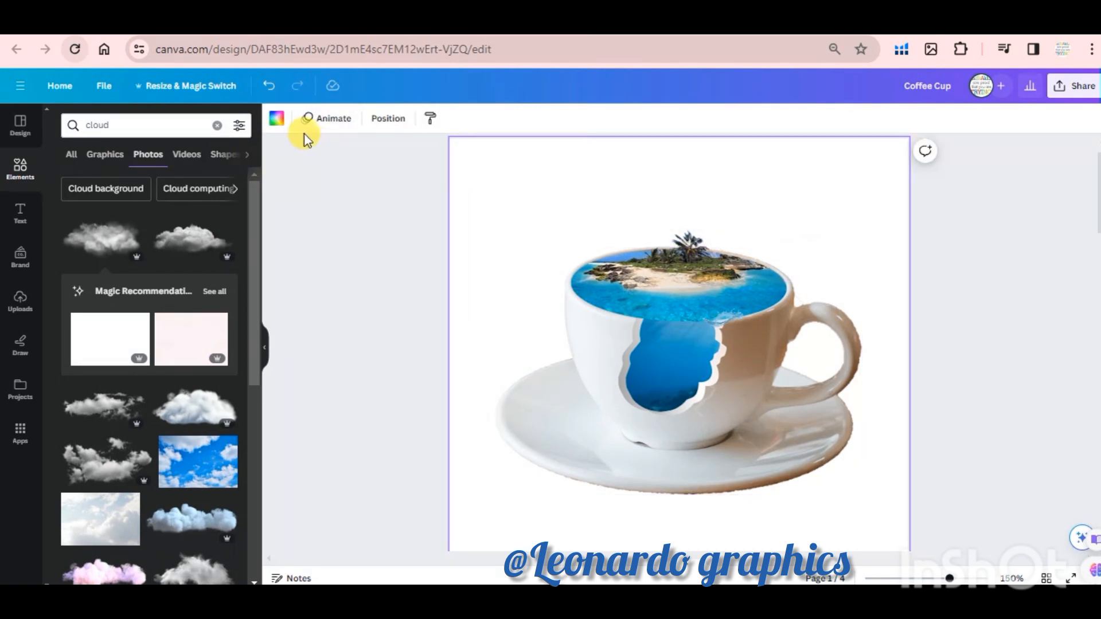
pyautogui.click(277, 120)
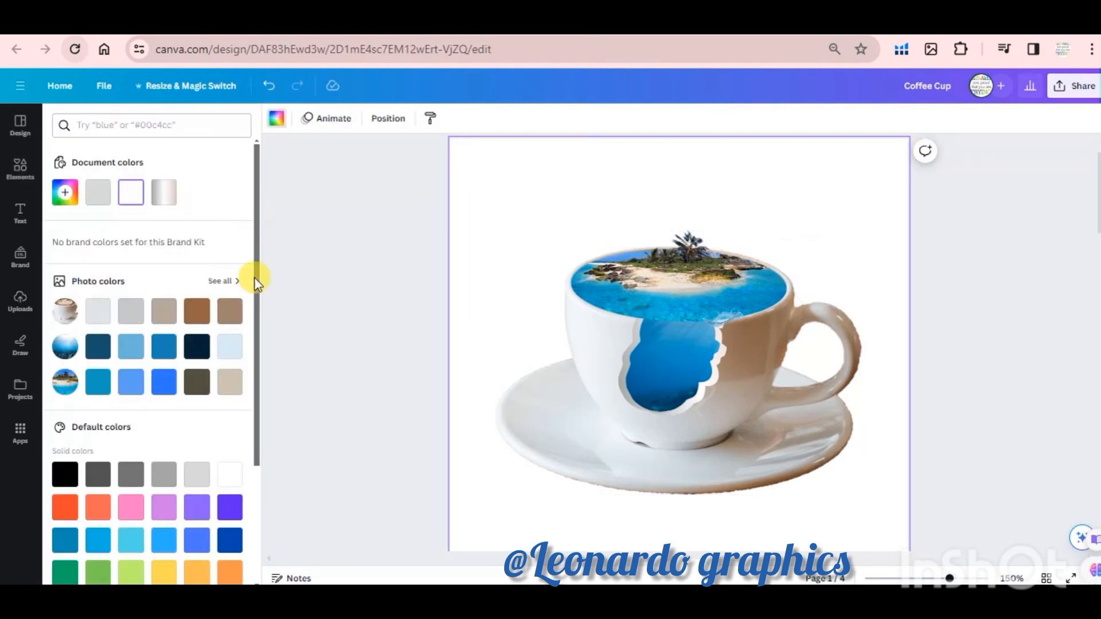
pyautogui.moveTo(256, 278); pyautogui.dragTo(257, 501)
pyautogui.click(197, 529)
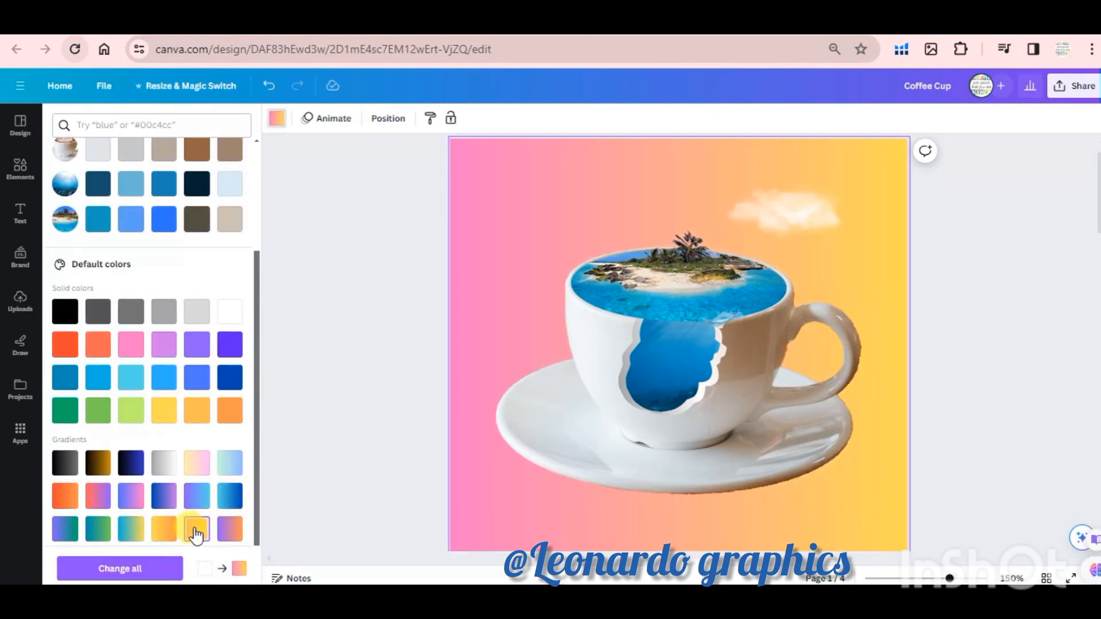
pyautogui.click(165, 526)
pyautogui.click(134, 529)
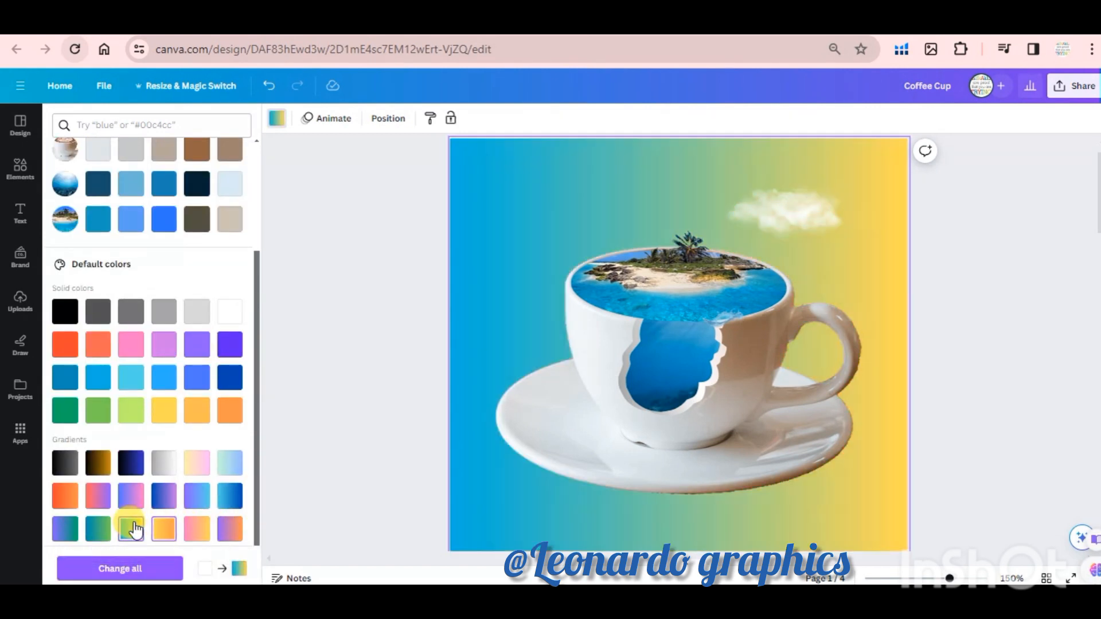
pyautogui.click(102, 530)
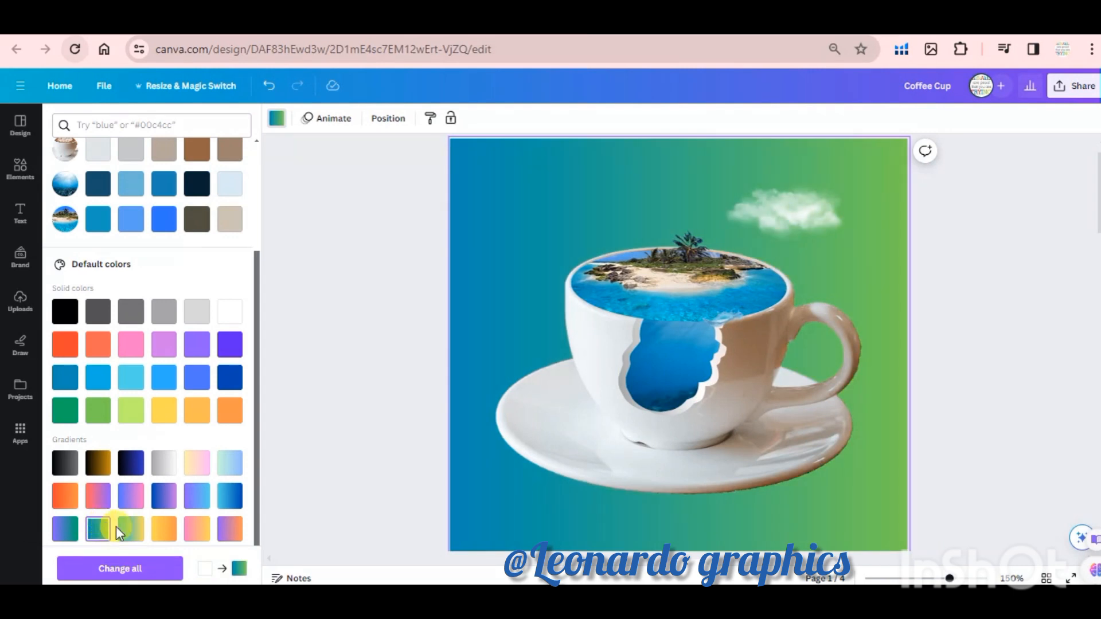
# Duplicate the cloud and place the copy slightly higher, above the cup's left side
pyautogui.click(804, 213)
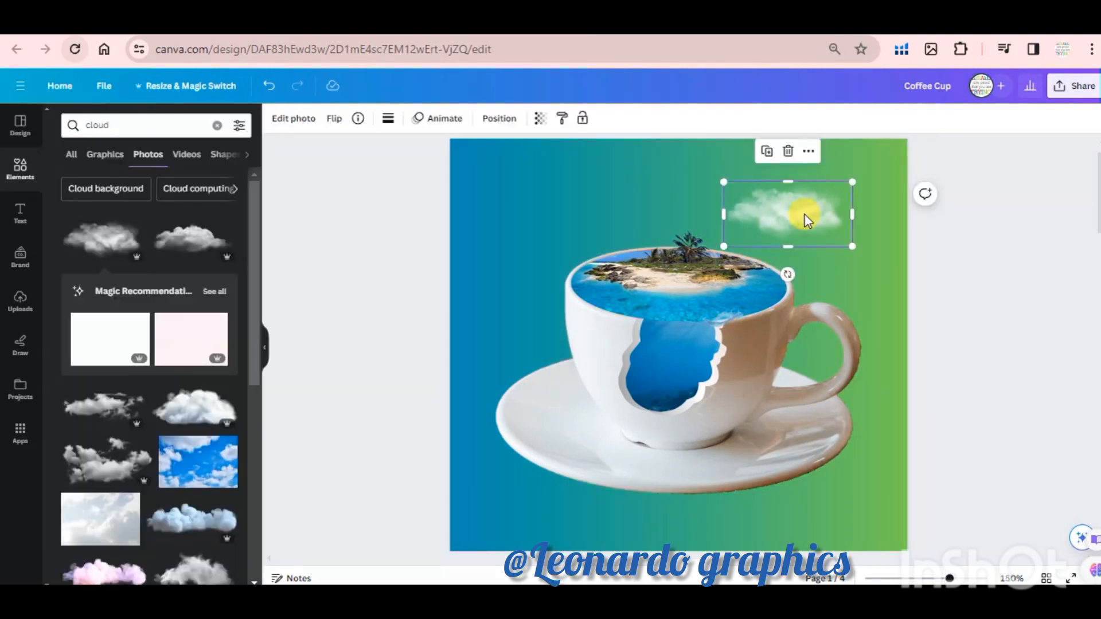
pyautogui.click(764, 150)
pyautogui.moveTo(777, 231); pyautogui.dragTo(551, 190)
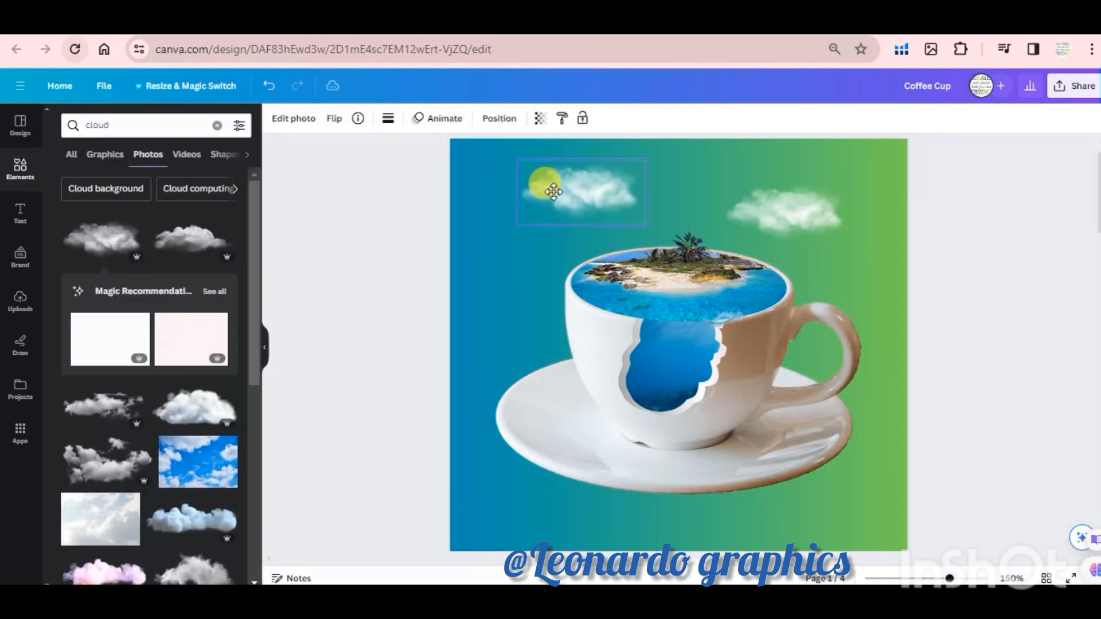
# Search the photos for "birds", add the flying flock, and place it at a reduced size across the left cloud
pyautogui.doubleClick(173, 120)
pyautogui.write('birds')
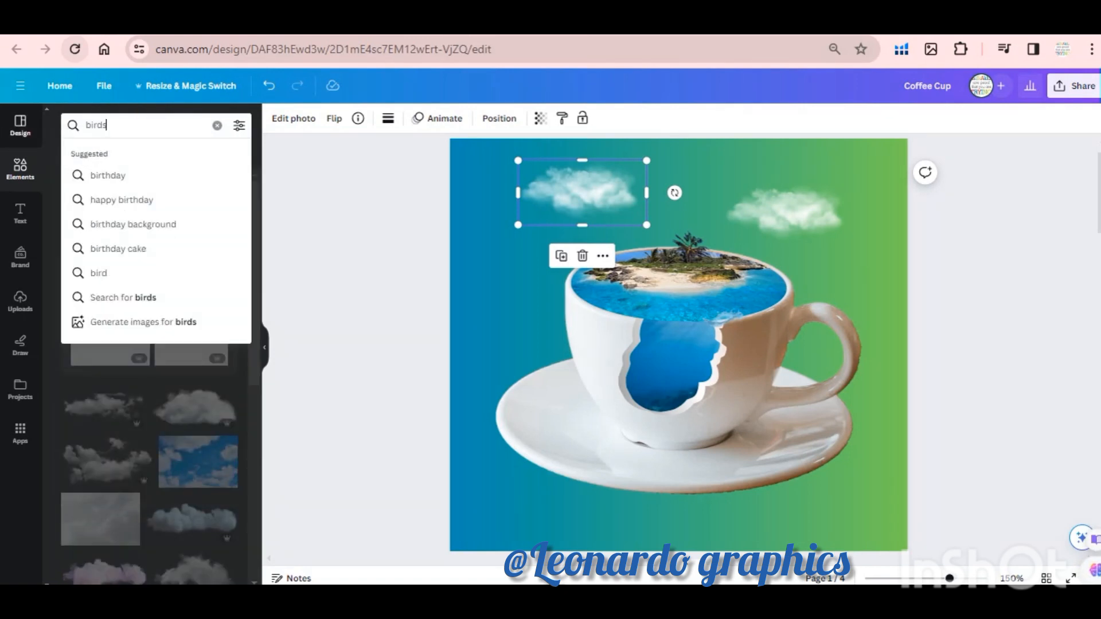
pyautogui.press('Return')
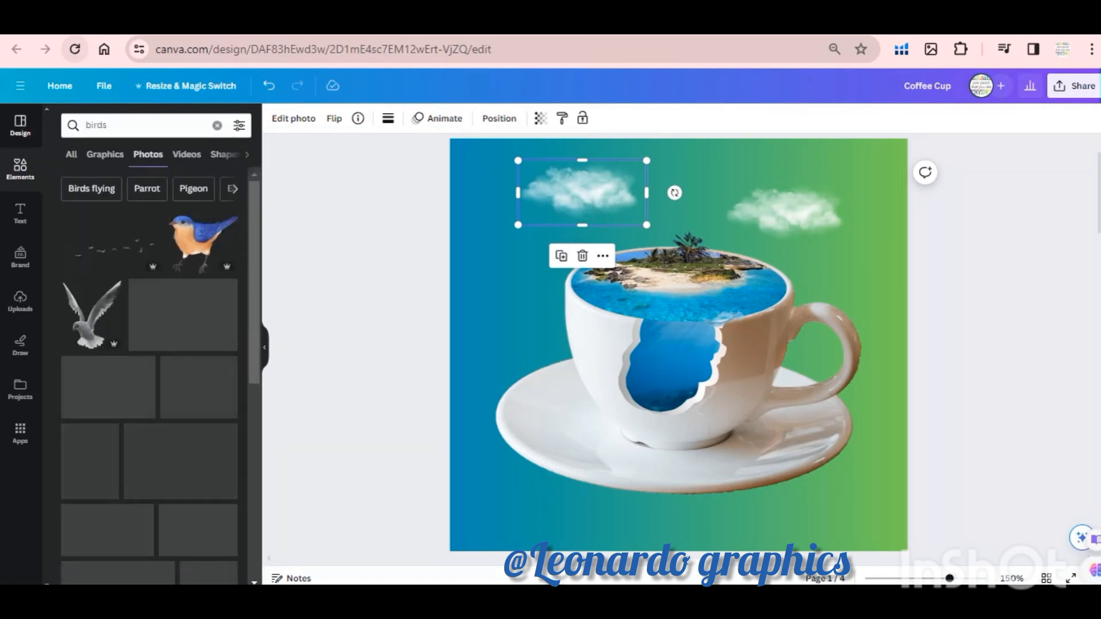
pyautogui.click(94, 245)
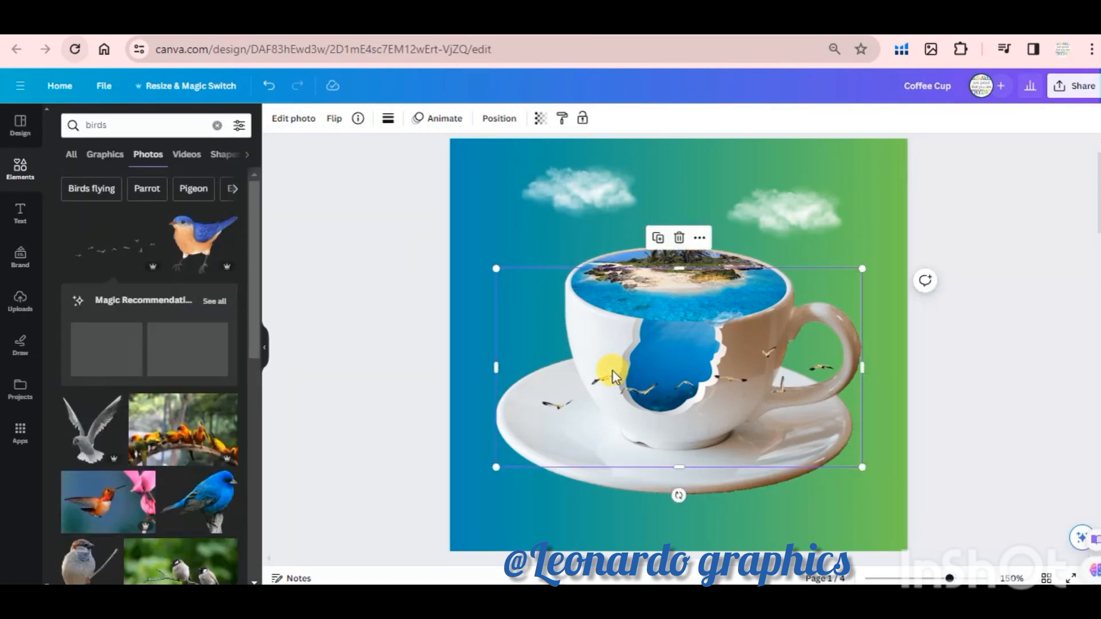
pyautogui.moveTo(595, 317); pyautogui.dragTo(539, 231)
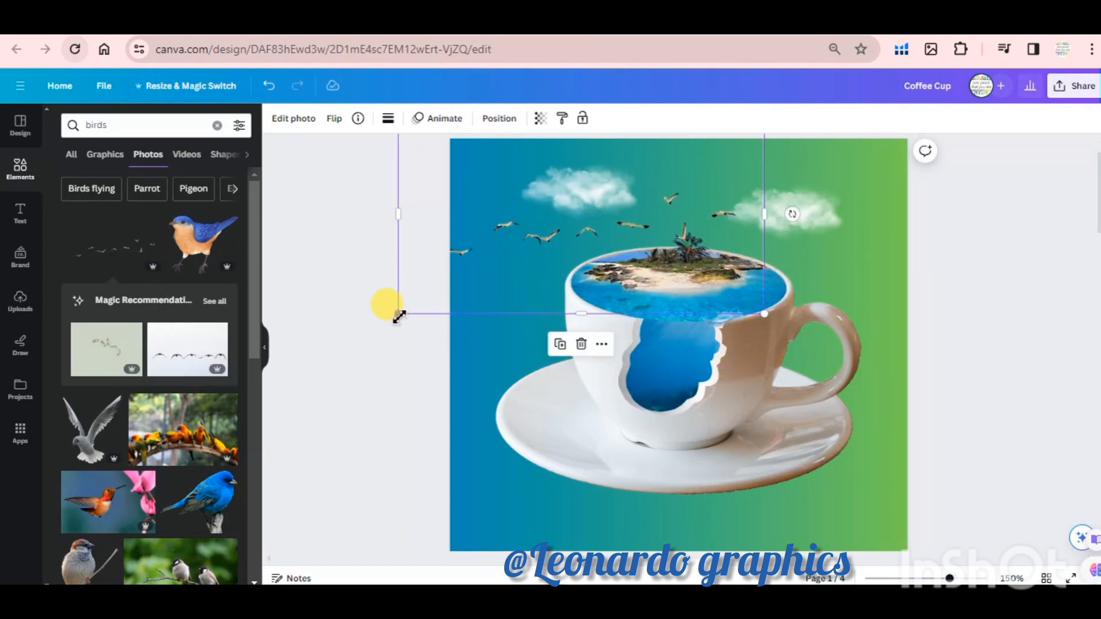
pyautogui.moveTo(399, 315); pyautogui.dragTo(556, 227)
pyautogui.moveTo(635, 178); pyautogui.dragTo(518, 202)
pyautogui.click(378, 353)
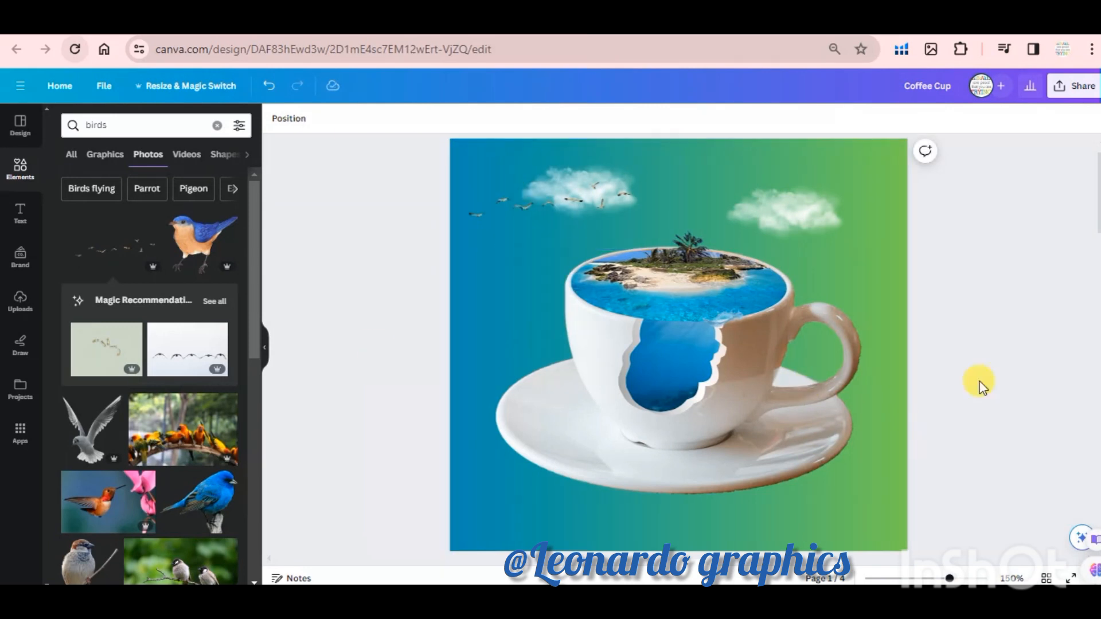
# Duplicate the water splash, flip the copy horizontally, and place it at the left end of the opening's waterline
pyautogui.scroll(1, 1097, 212)
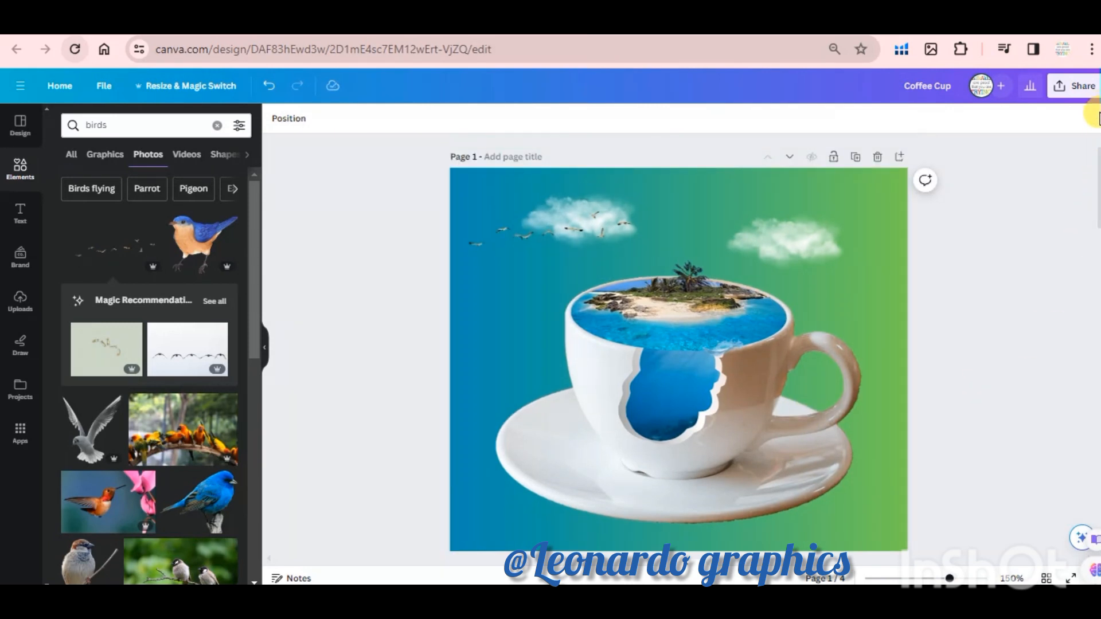
pyautogui.click(722, 357)
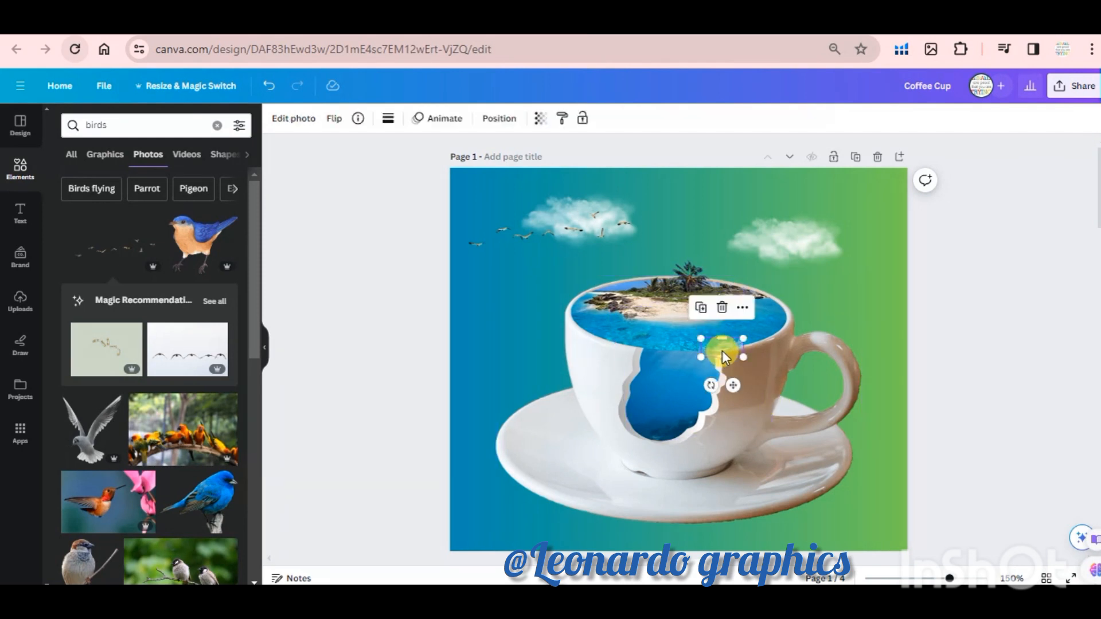
pyautogui.click(701, 310)
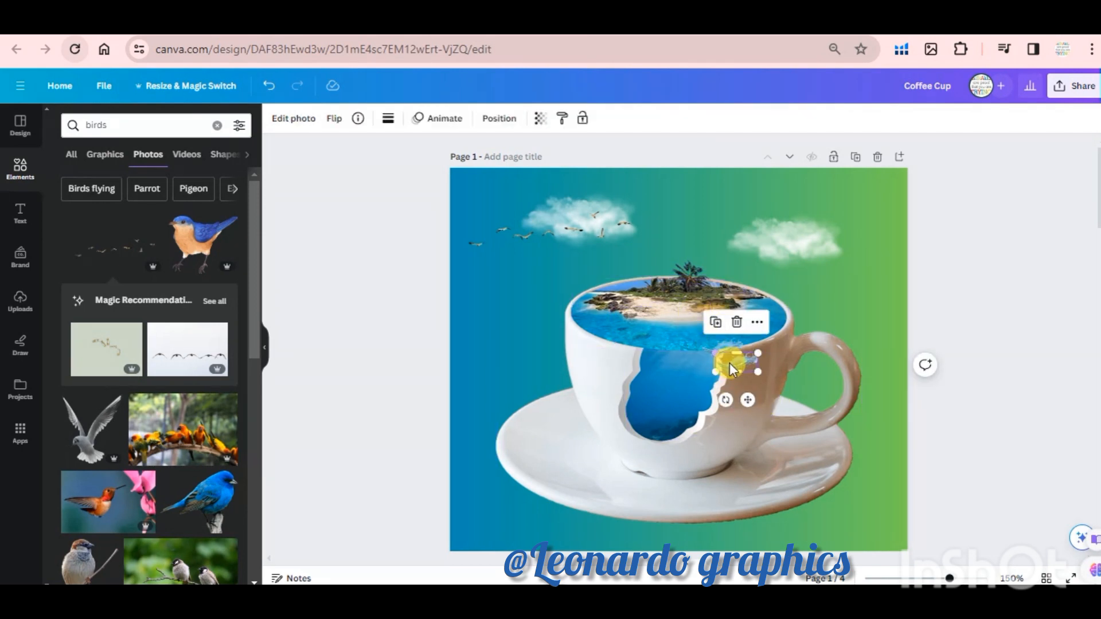
pyautogui.moveTo(730, 363); pyautogui.dragTo(626, 356)
pyautogui.click(338, 125)
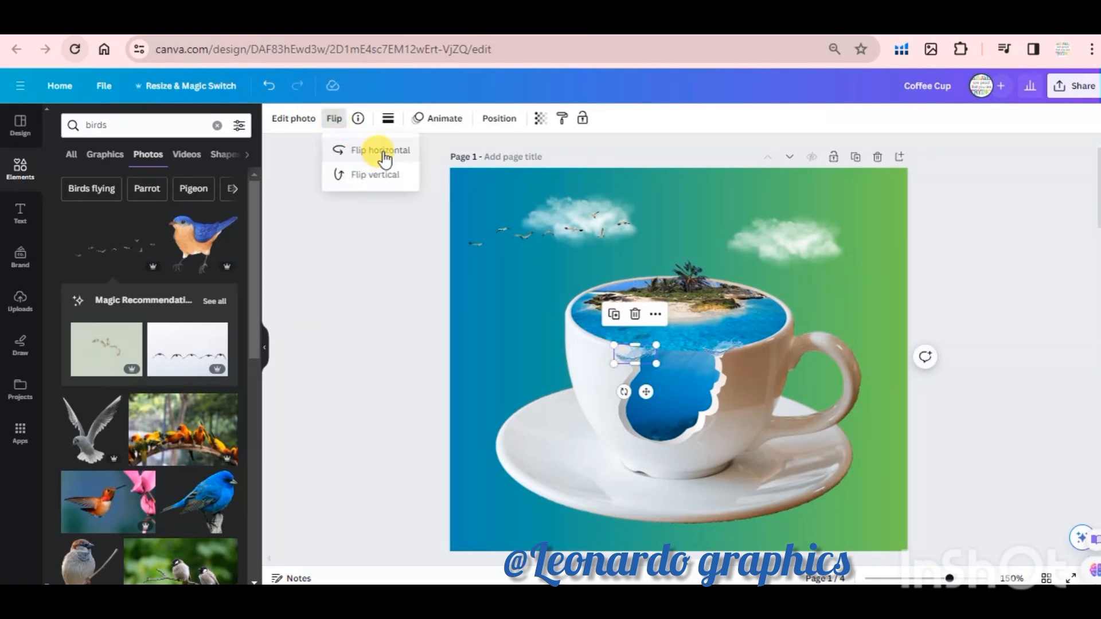
pyautogui.moveTo(631, 356); pyautogui.dragTo(642, 350)
pyautogui.click(347, 339)
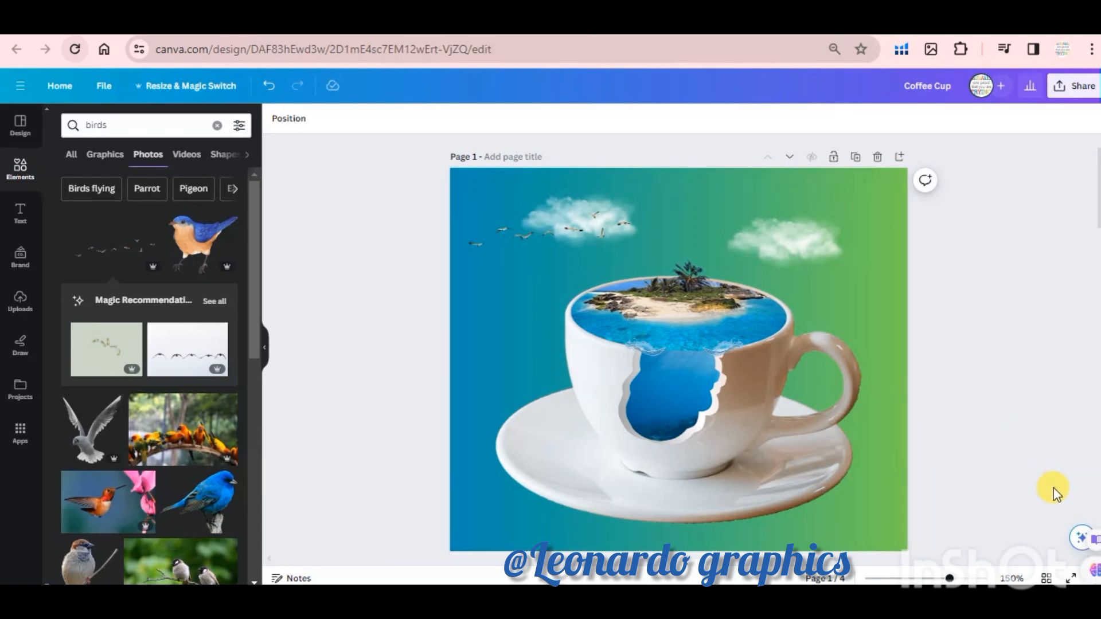